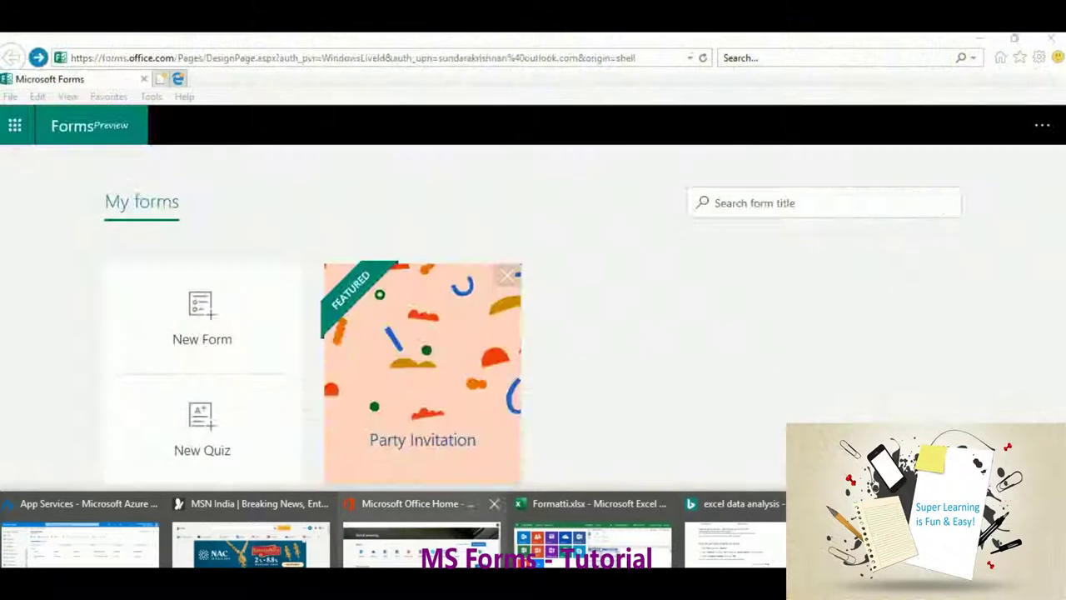
Leave the Formatti.xlsx workbook for the Office home page and launch the Forms app
{"action": "left_click", "coordinate": [592, 541]}
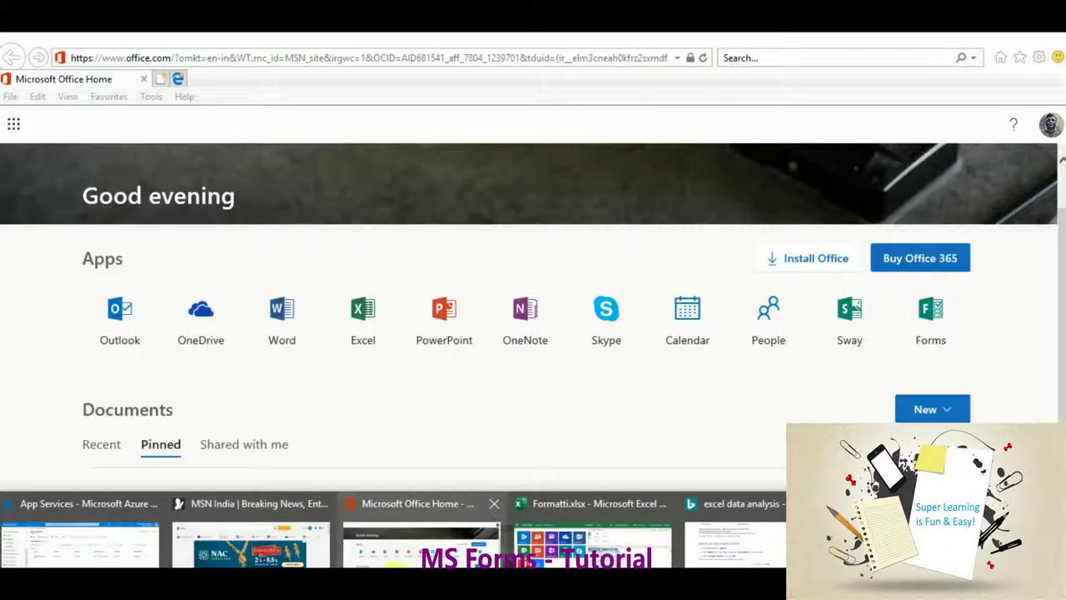
{"action": "left_click", "coordinate": [421, 541]}
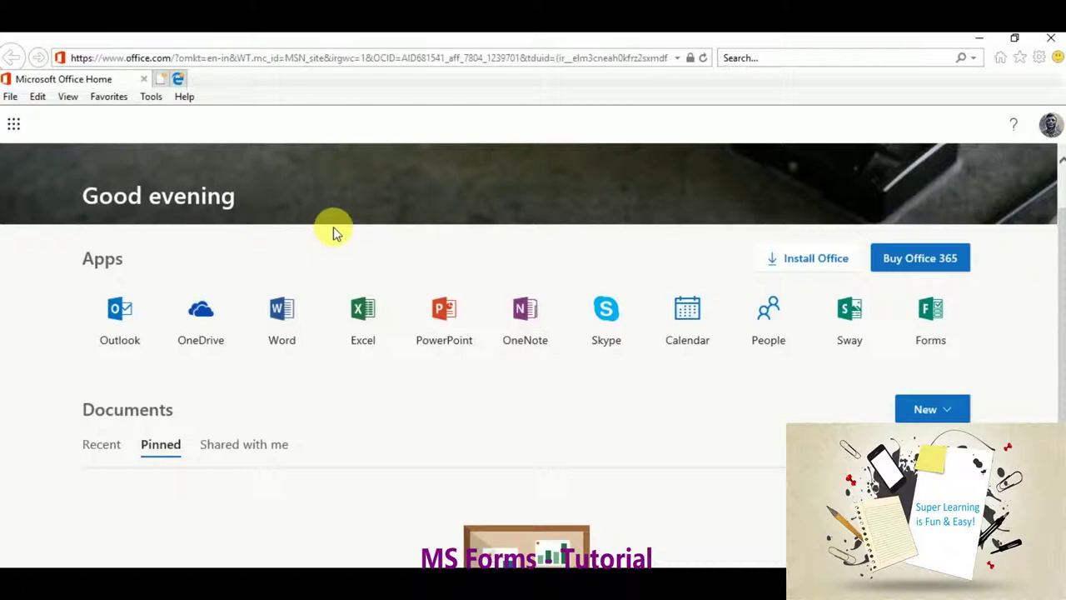
{"action": "left_click", "coordinate": [938, 349]}
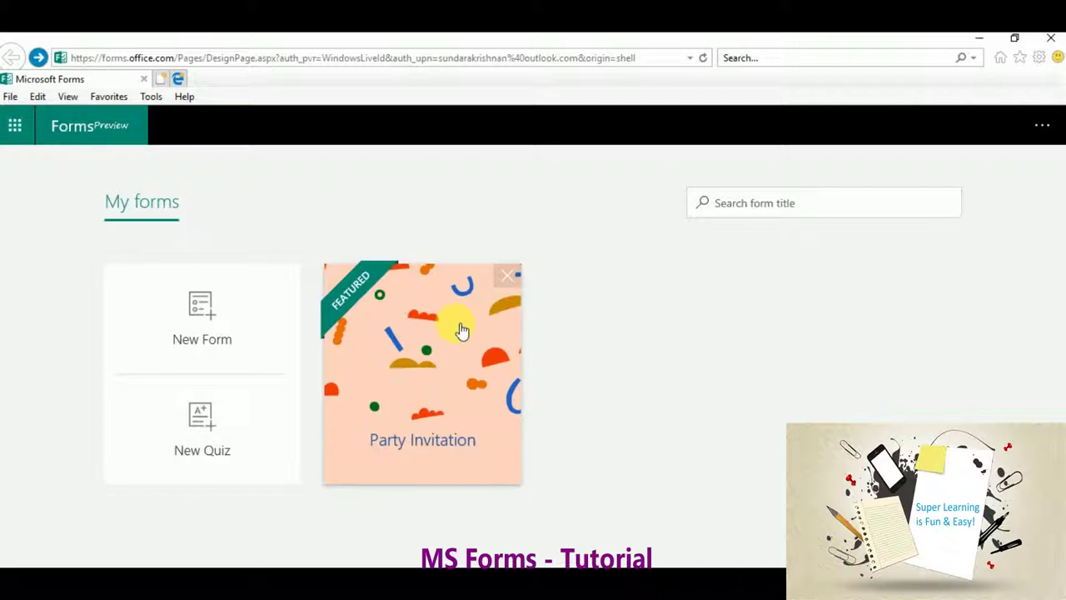
Open the Party Invitation sample, inspect question 2's options, and scroll to its email question
{"action": "left_click", "coordinate": [461, 330]}
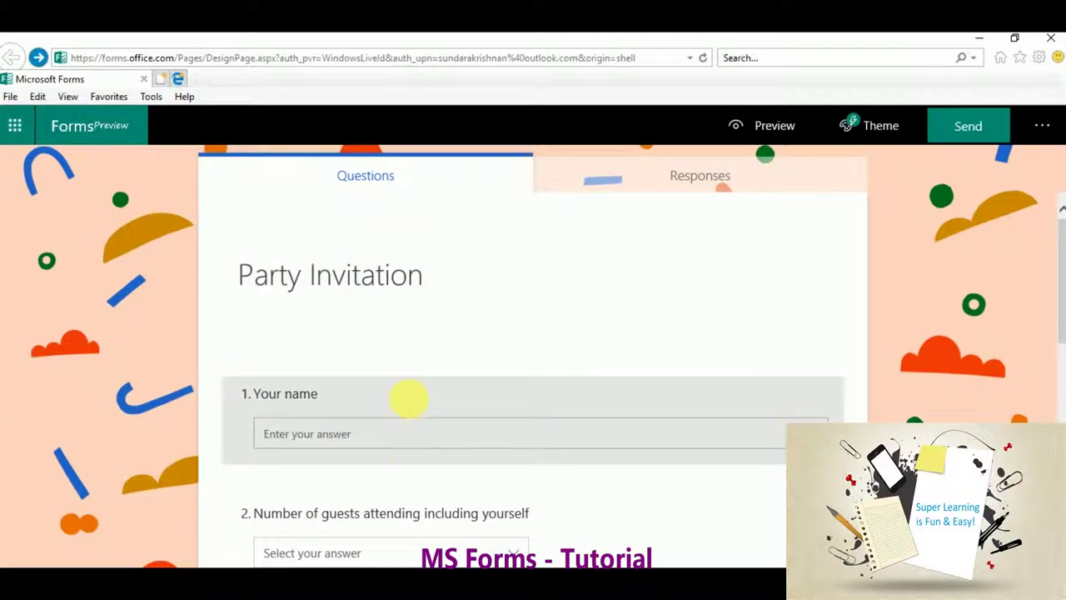
{"action": "scroll", "coordinate": [408, 399], "scroll_direction": "down", "scroll_amount": 1}
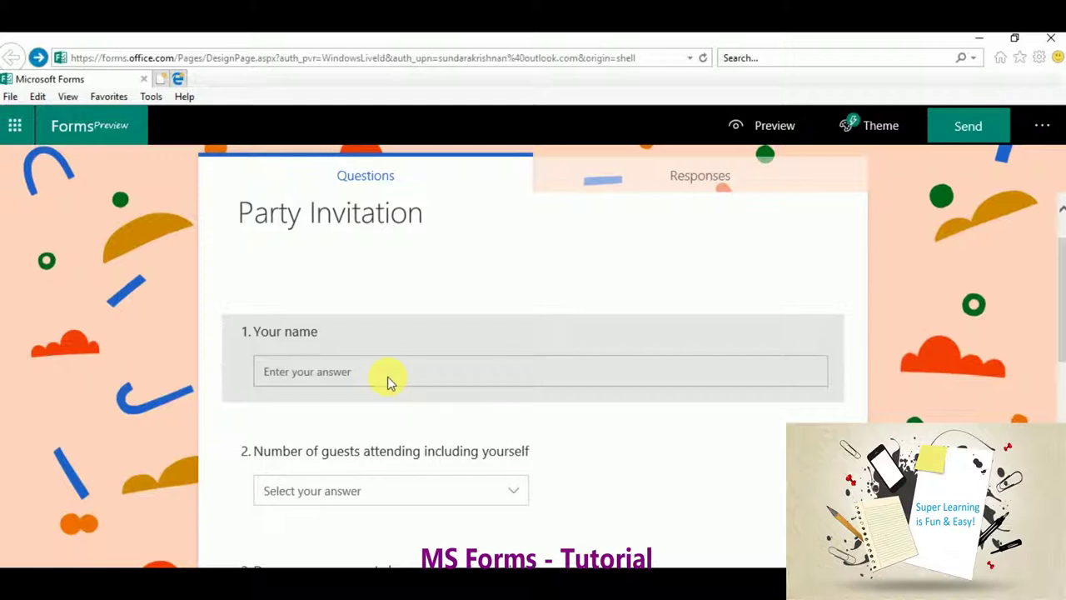
{"action": "scroll", "coordinate": [390, 379], "scroll_direction": "down", "scroll_amount": 3}
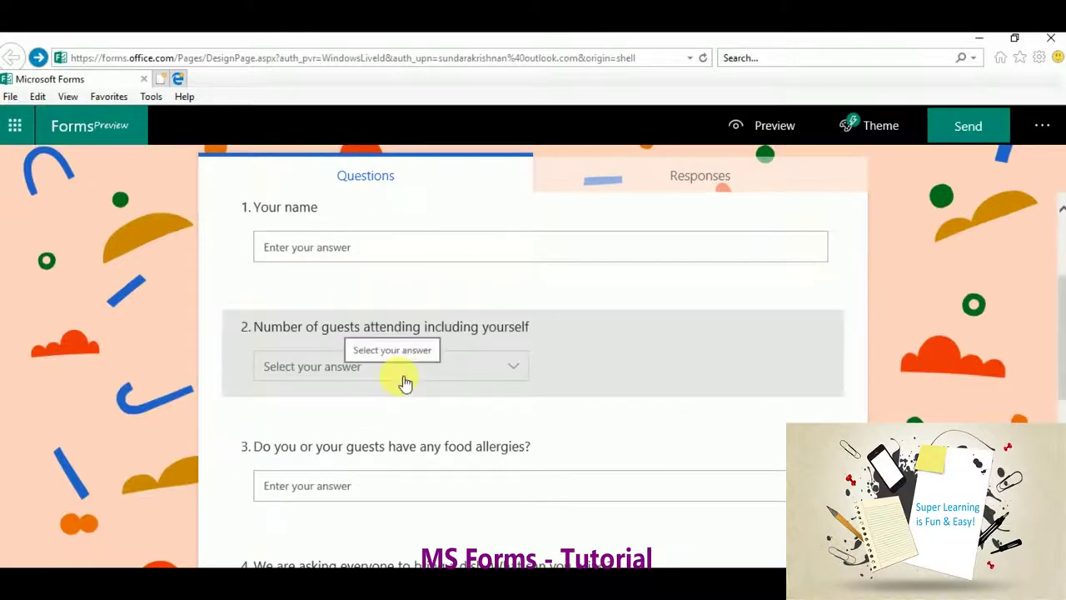
{"action": "left_click", "coordinate": [404, 383]}
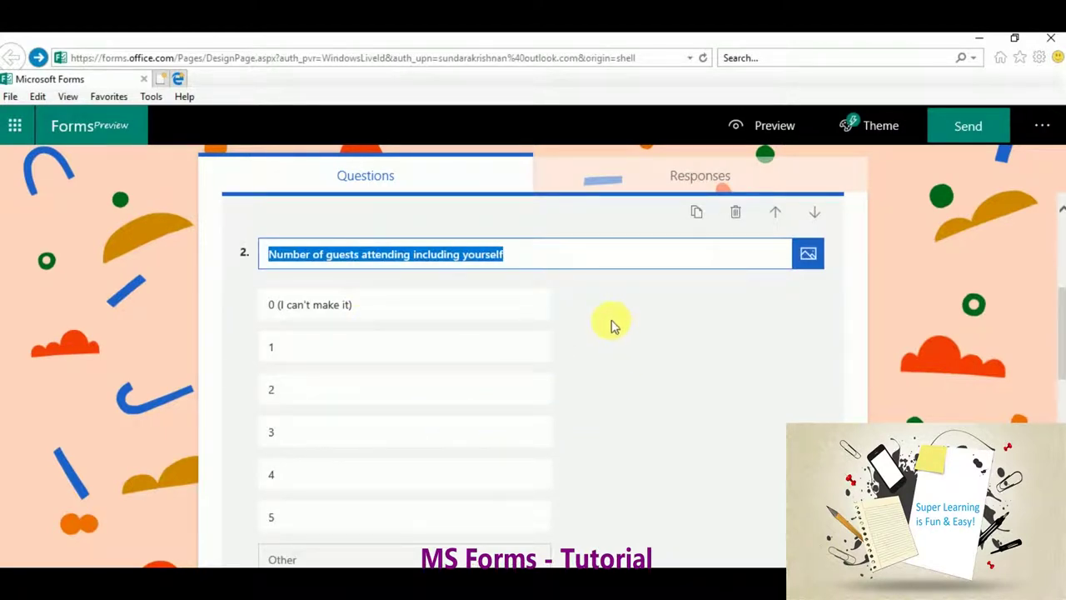
{"action": "mouse_move", "coordinate": [404, 432]}
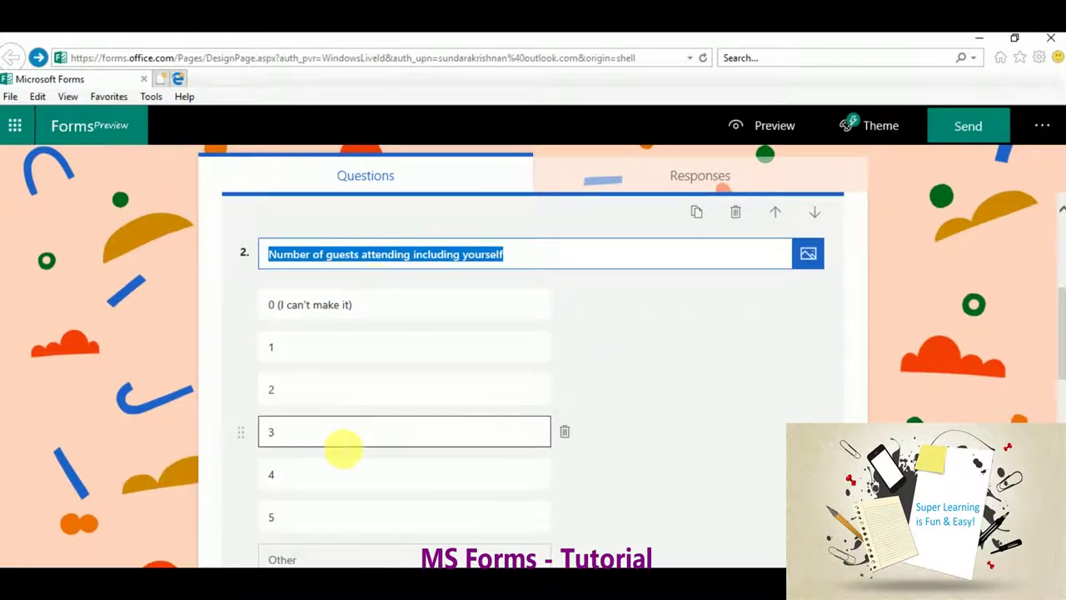
{"action": "scroll", "coordinate": [333, 520], "scroll_direction": "down", "scroll_amount": 1}
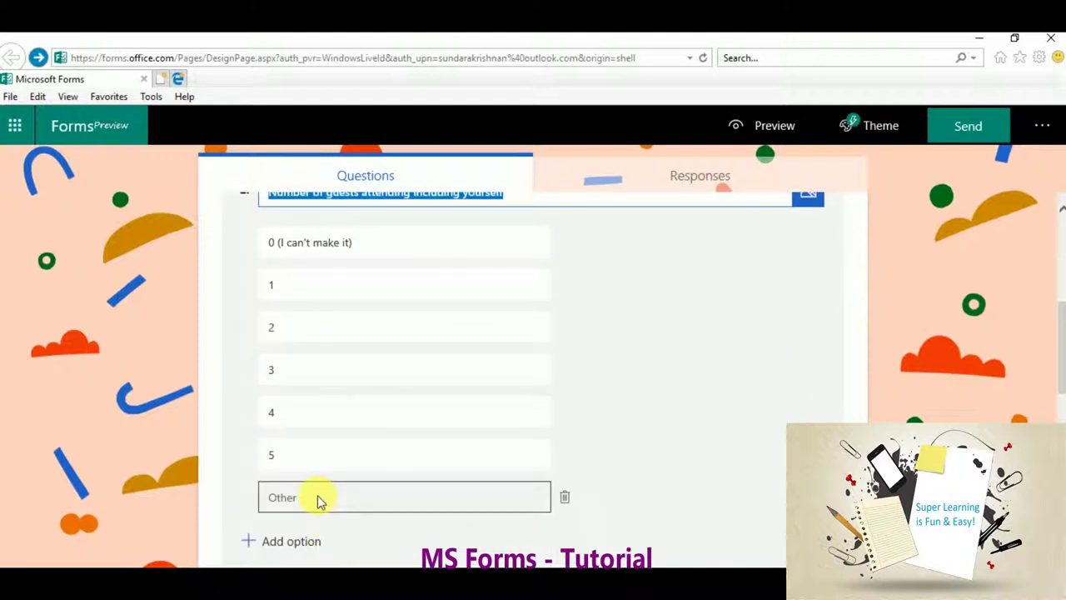
{"action": "scroll", "coordinate": [721, 479], "scroll_direction": "down", "scroll_amount": 2}
{"action": "scroll", "coordinate": [699, 476], "scroll_direction": "down", "scroll_amount": 2}
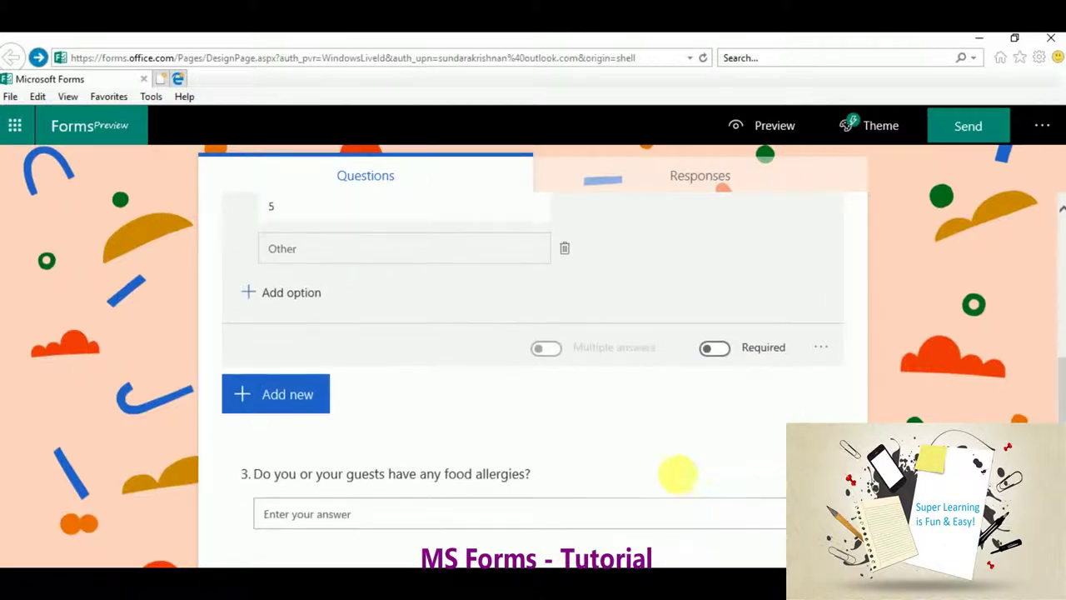
{"action": "scroll", "coordinate": [616, 453], "scroll_direction": "down", "scroll_amount": 1}
{"action": "scroll", "coordinate": [533, 491], "scroll_direction": "down", "scroll_amount": 1}
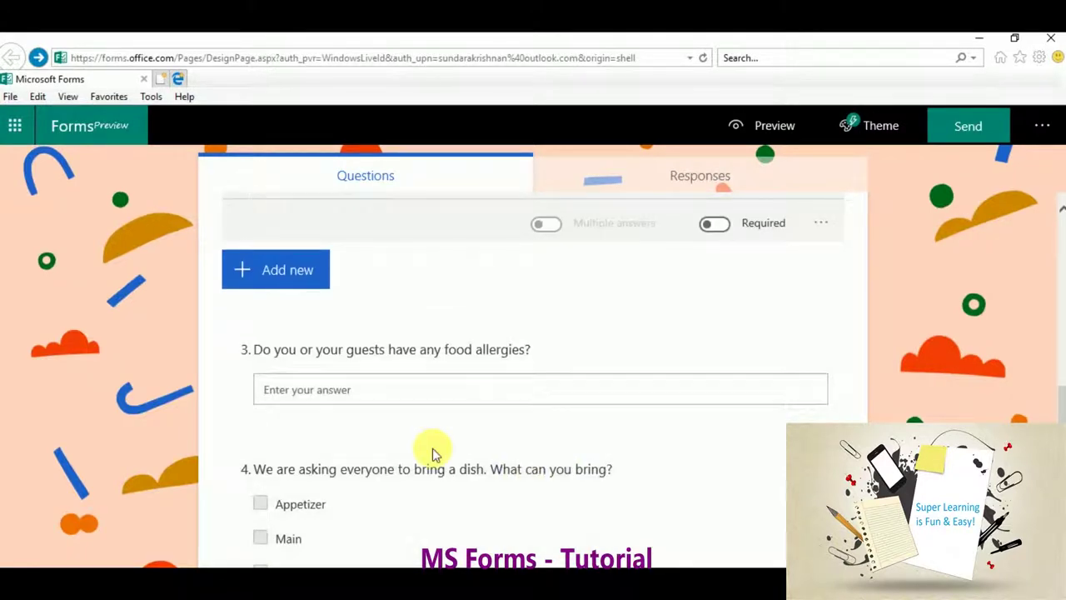
{"action": "scroll", "coordinate": [437, 454], "scroll_direction": "down", "scroll_amount": 2}
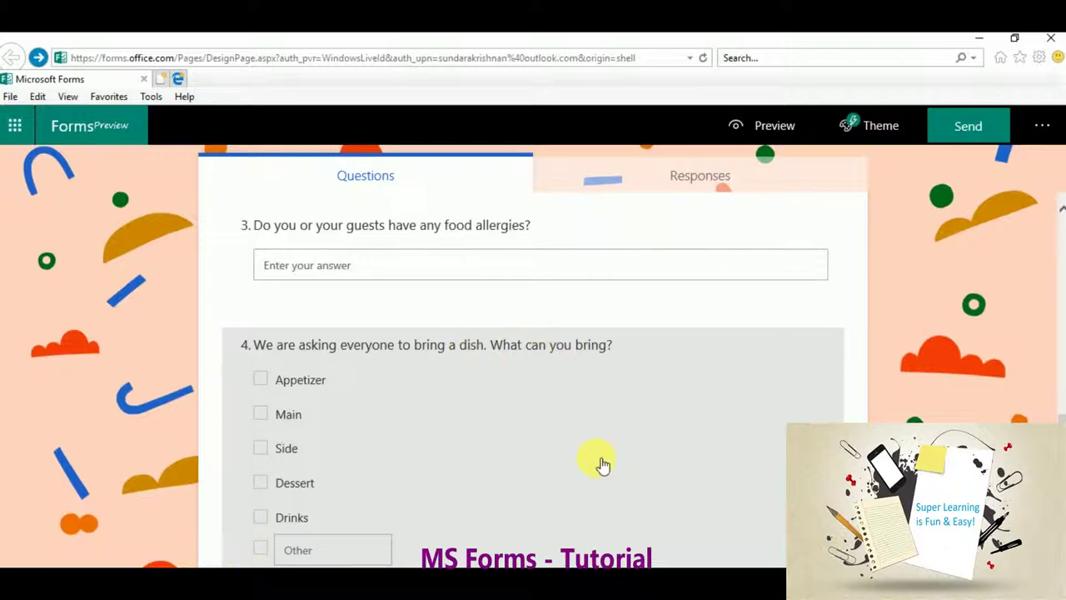
{"action": "scroll", "coordinate": [602, 465], "scroll_direction": "down", "scroll_amount": 1}
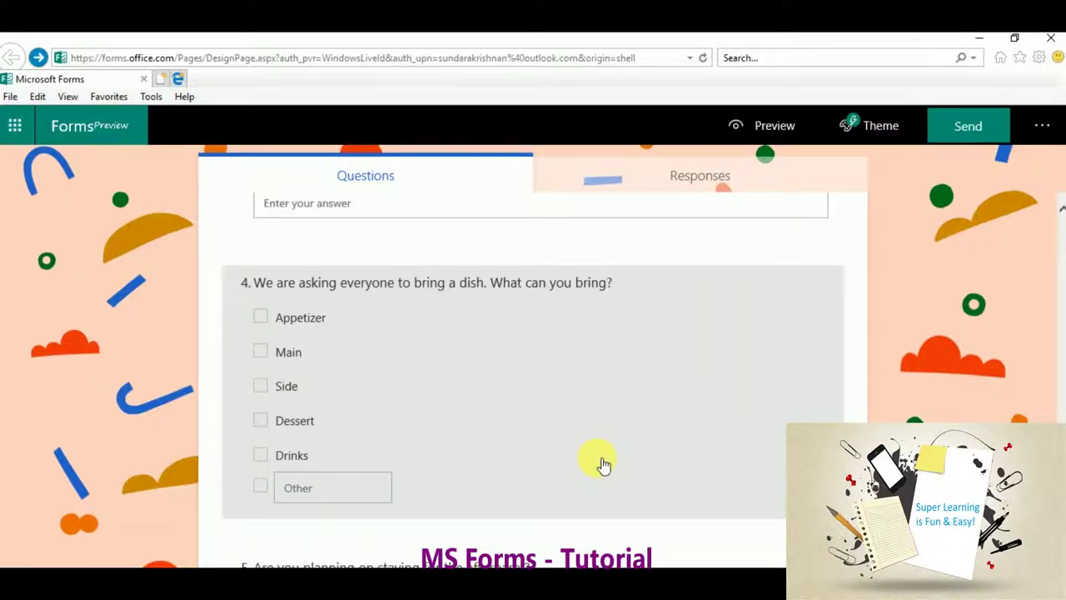
{"action": "scroll", "coordinate": [602, 465], "scroll_direction": "down", "scroll_amount": 3}
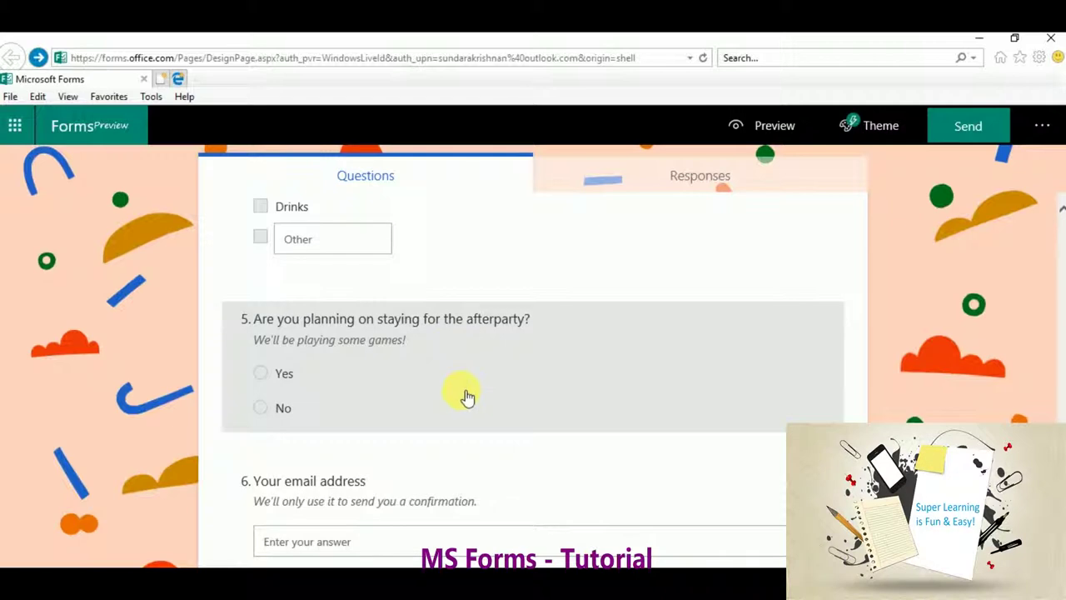
{"action": "scroll", "coordinate": [424, 435], "scroll_direction": "down", "scroll_amount": 1}
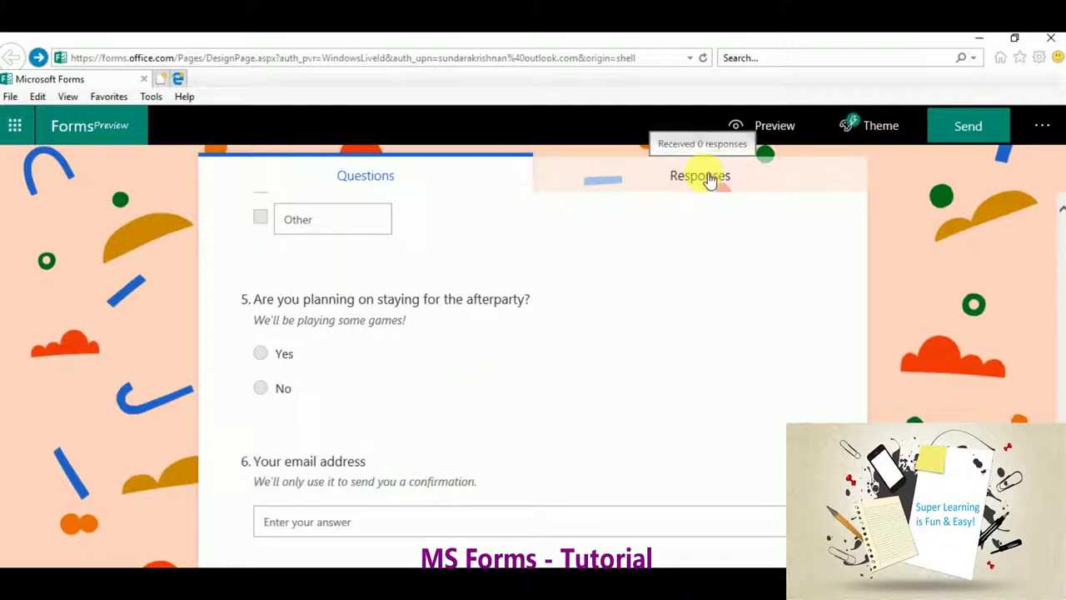
{"action": "scroll", "coordinate": [708, 181], "scroll_direction": "down", "scroll_amount": 1}
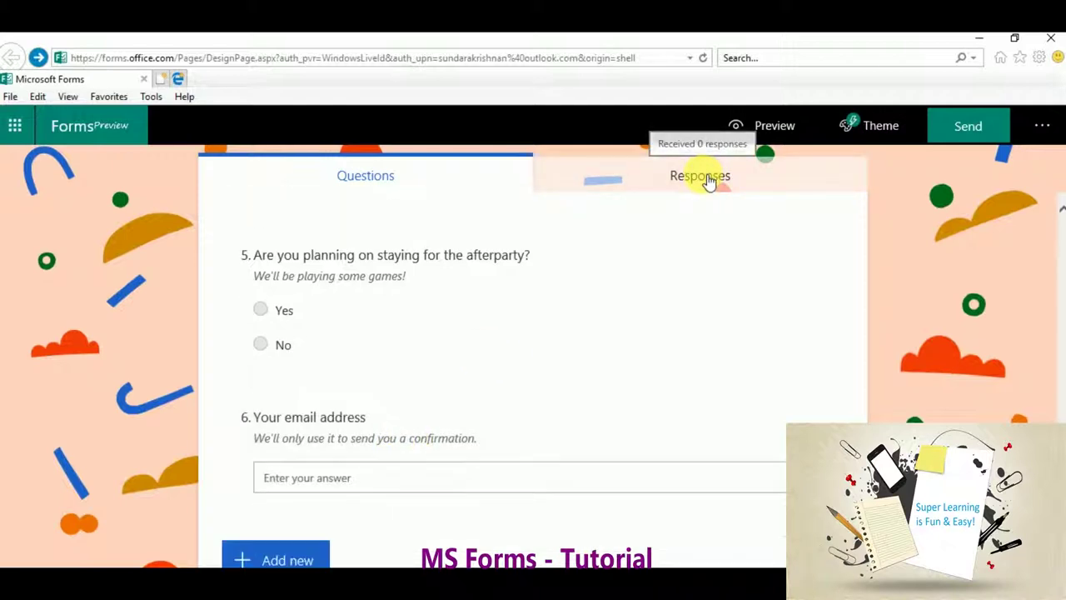
{"action": "left_click", "coordinate": [707, 181]}
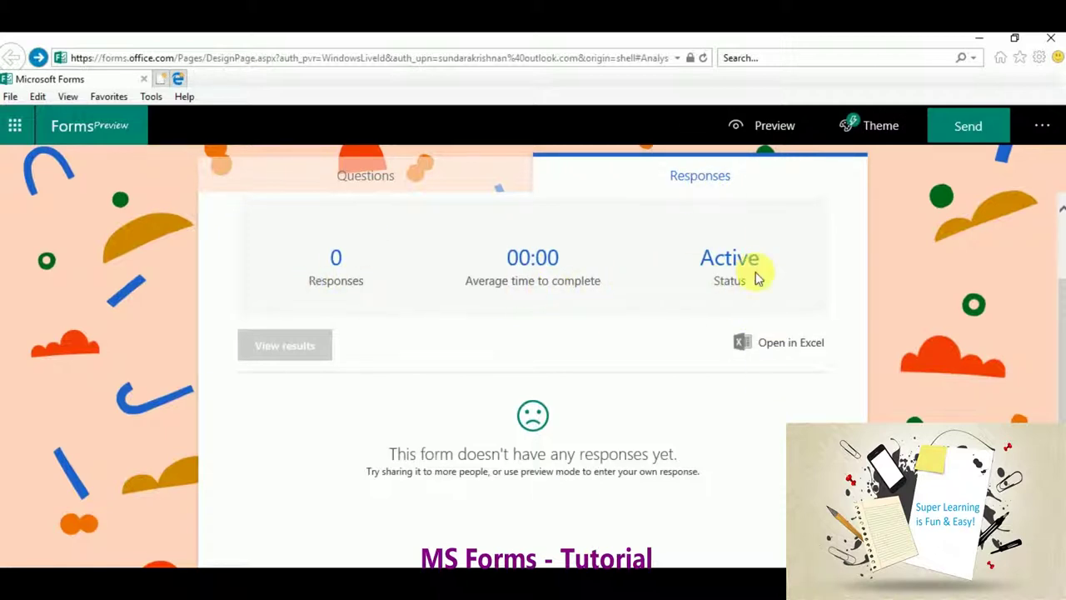
{"action": "left_click", "coordinate": [417, 187]}
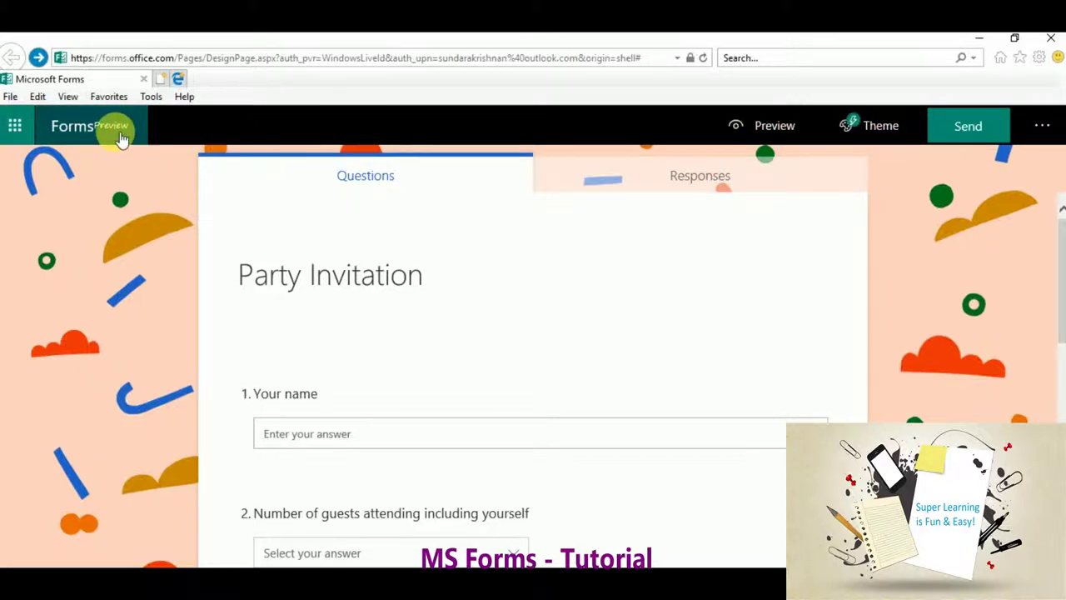
{"action": "left_click", "coordinate": [121, 138]}
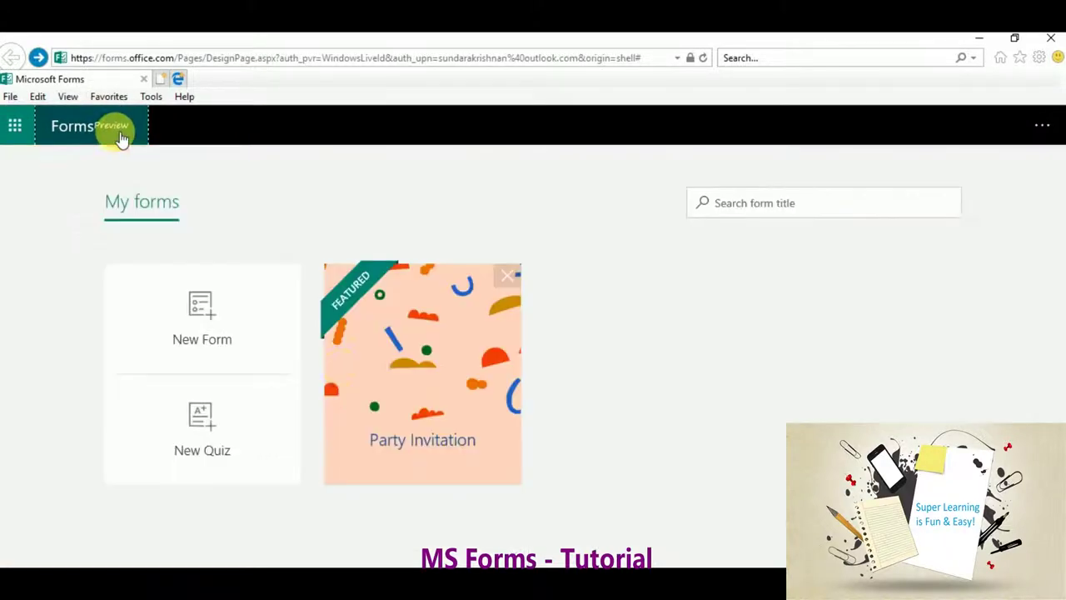
Start a blank form titled 'Job Application' with description 'For applying job request'
{"action": "left_click", "coordinate": [191, 328]}
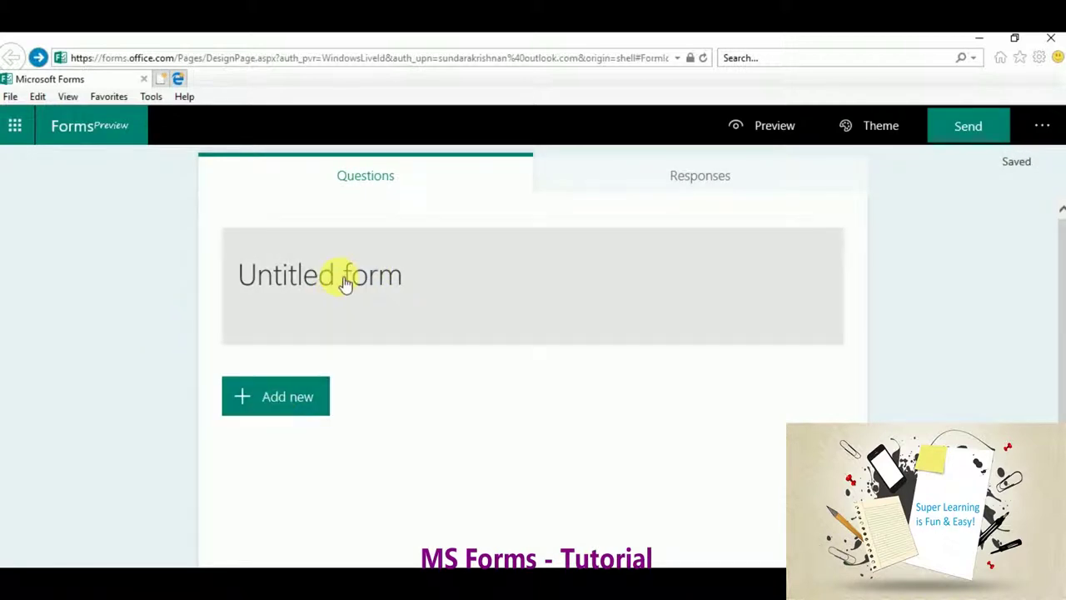
{"action": "left_click", "coordinate": [345, 284]}
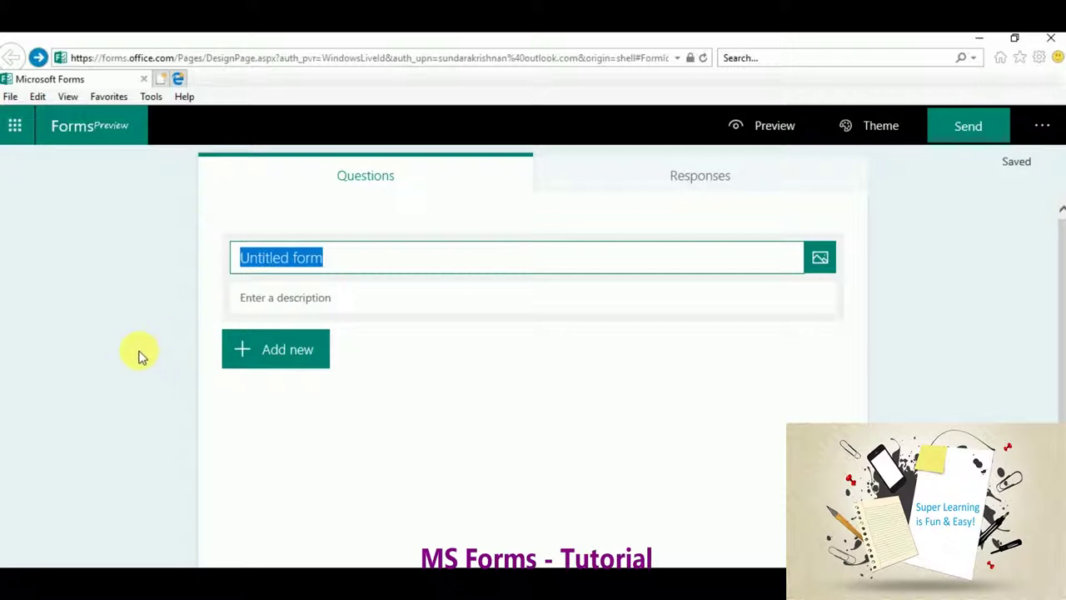
{"action": "type", "text": "Job"}
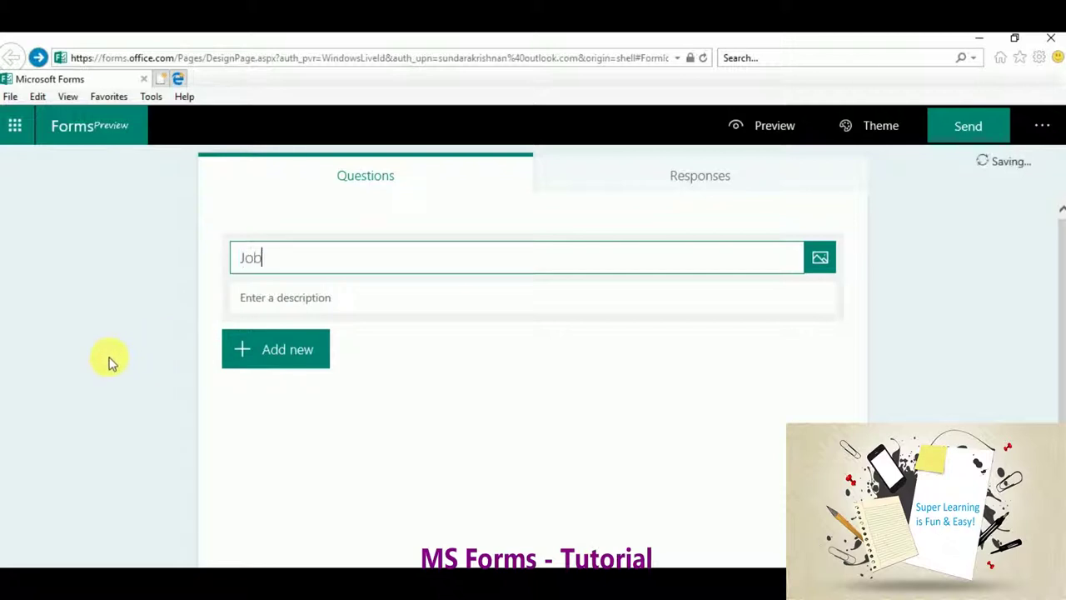
{"action": "type", "text": " Appli"}
{"action": "type", "text": "catio"}
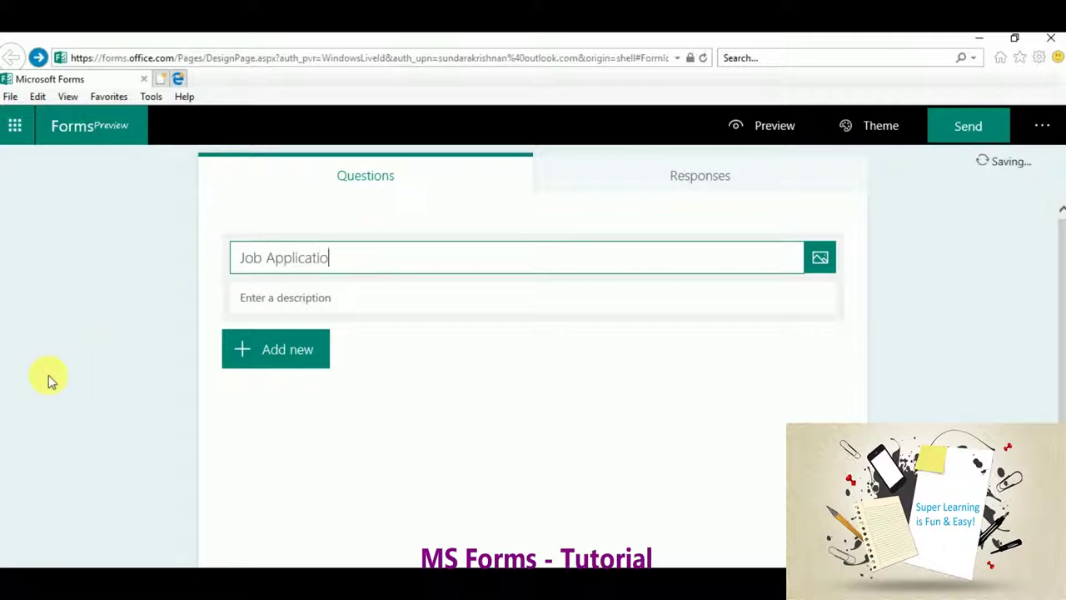
{"action": "type", "text": "n"}
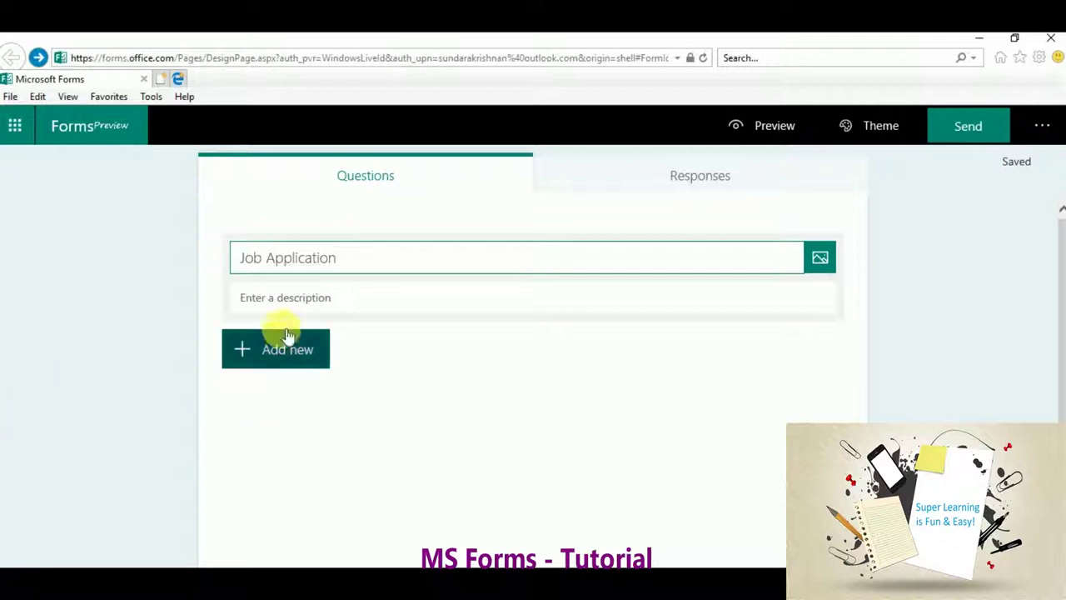
{"action": "left_click", "coordinate": [333, 301]}
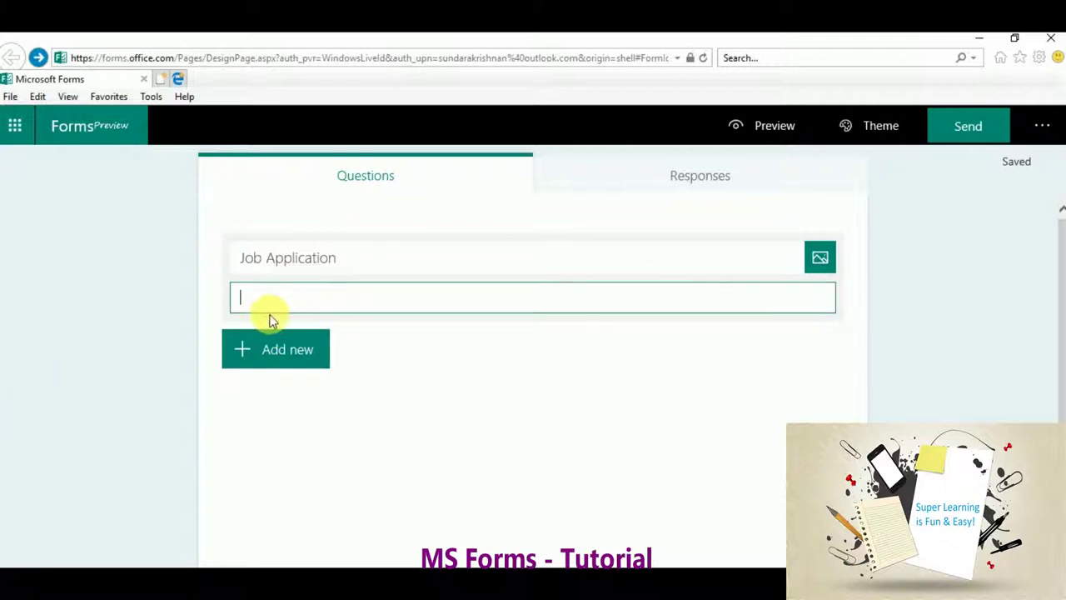
{"action": "type", "text": "For "}
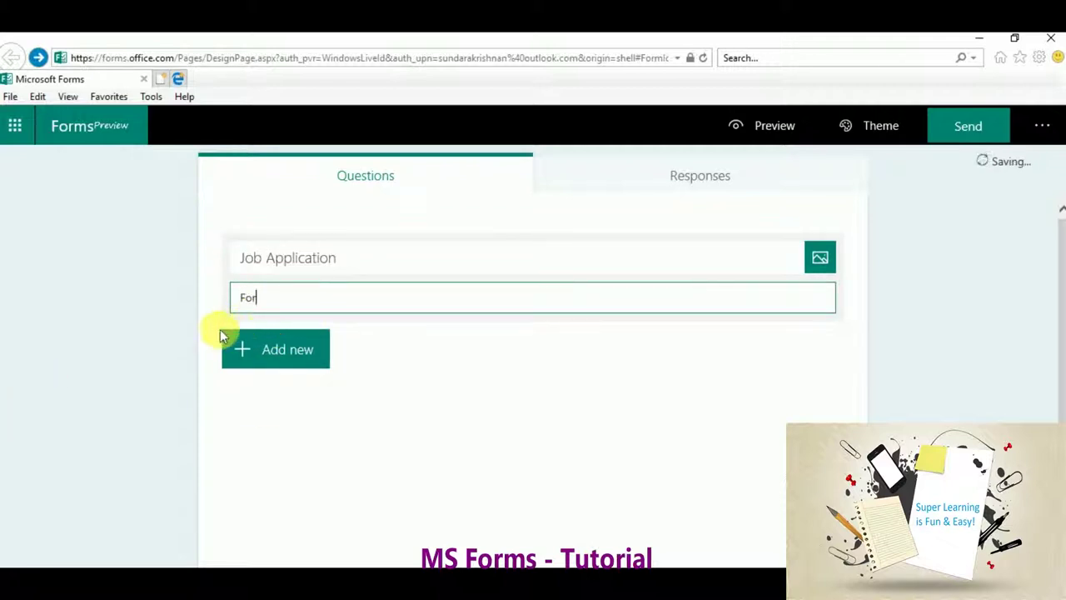
{"action": "type", "text": "appli"}
{"action": "type", "text": "yin"}
{"action": "type", "text": "g job request"}
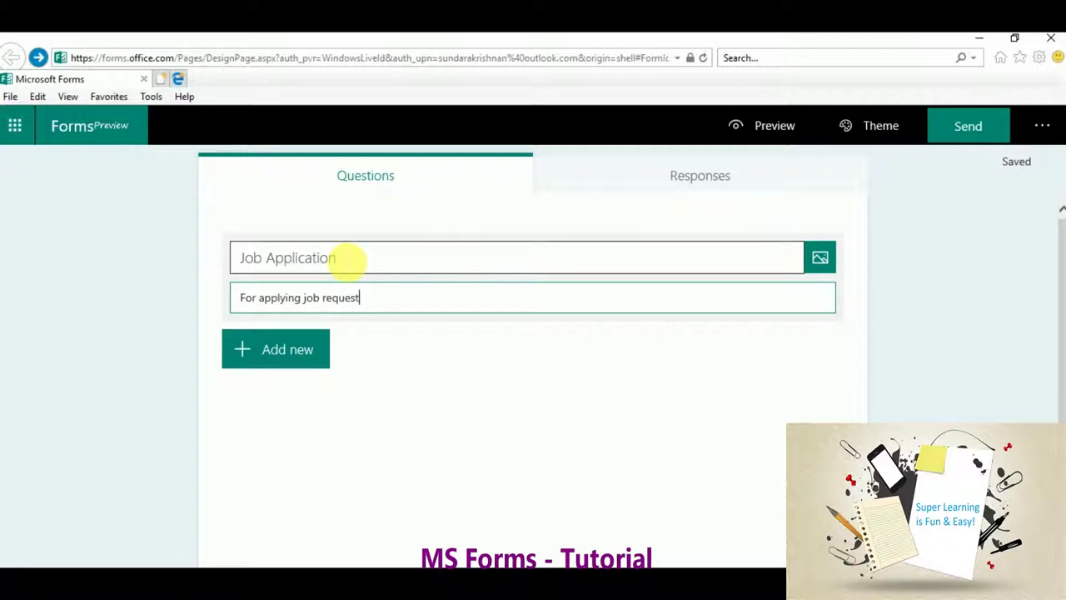
{"action": "left_click", "coordinate": [296, 351]}
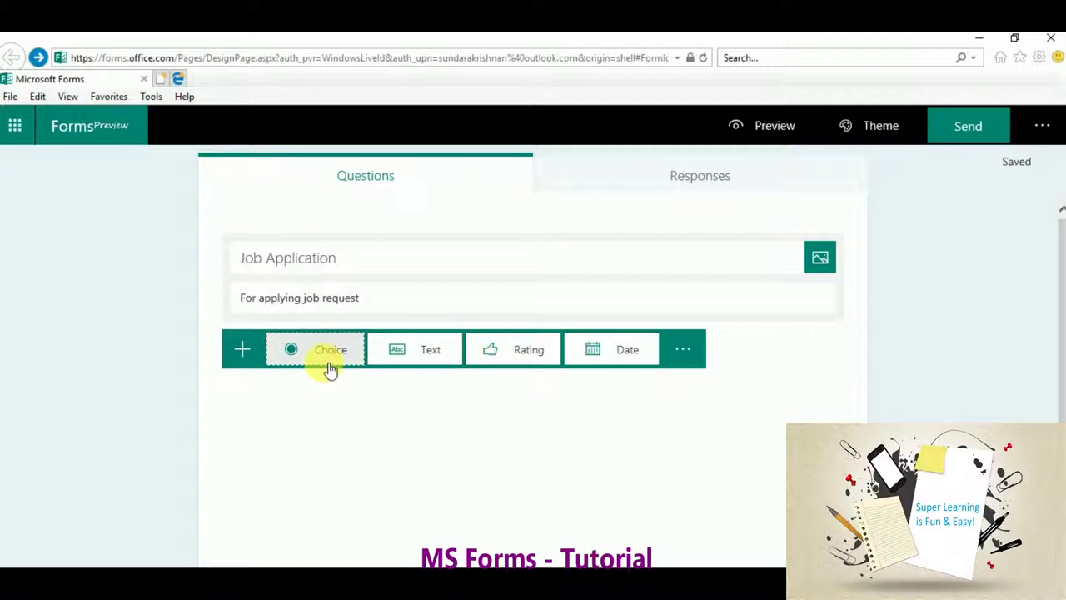
Add choice question 'Experienced?' with options Yes and No, and mark it required
{"action": "left_click", "coordinate": [684, 360]}
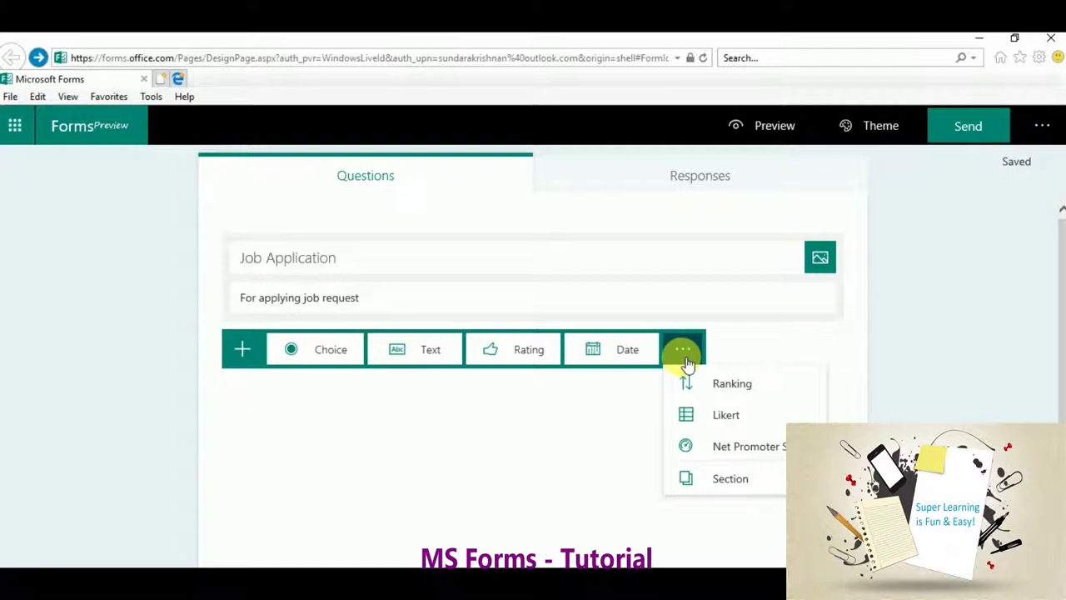
{"action": "left_click", "coordinate": [335, 361]}
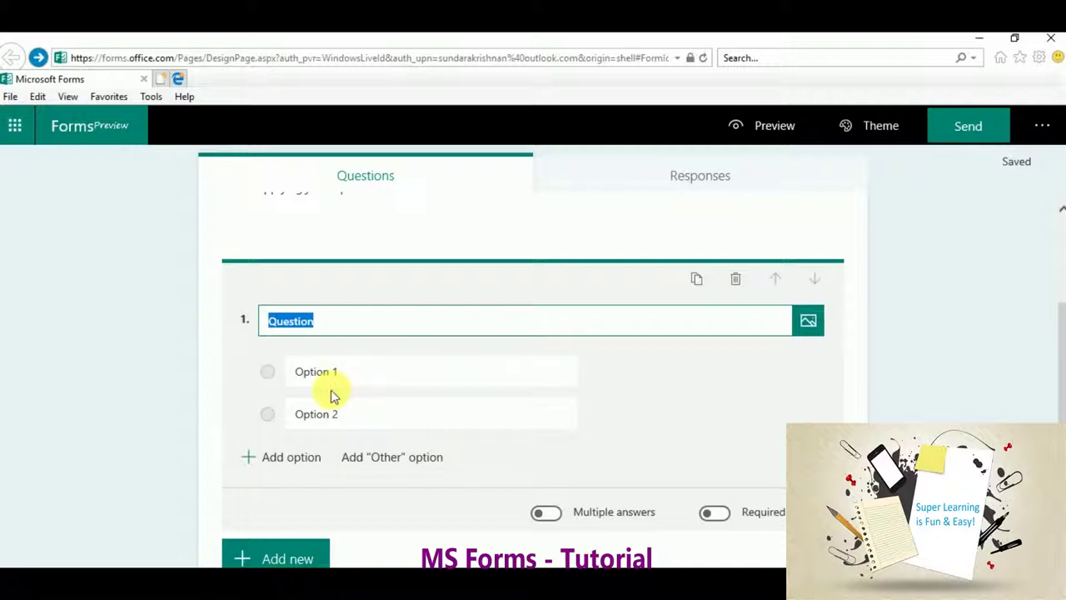
{"action": "type", "text": "E"}
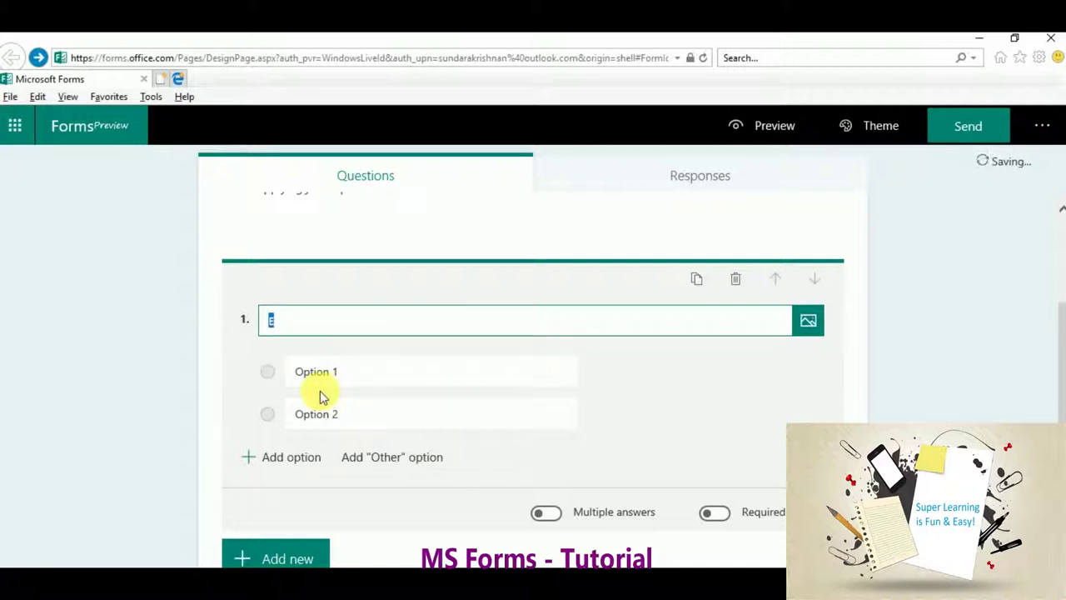
{"action": "type", "text": "xper"}
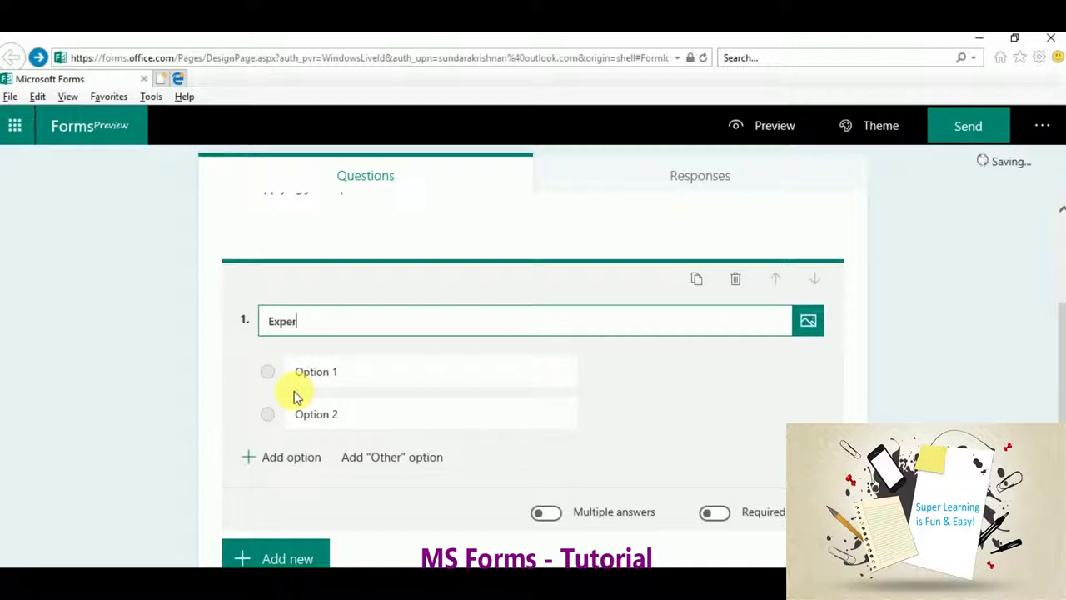
{"action": "type", "text": "i"}
{"action": "type", "text": "enced?"}
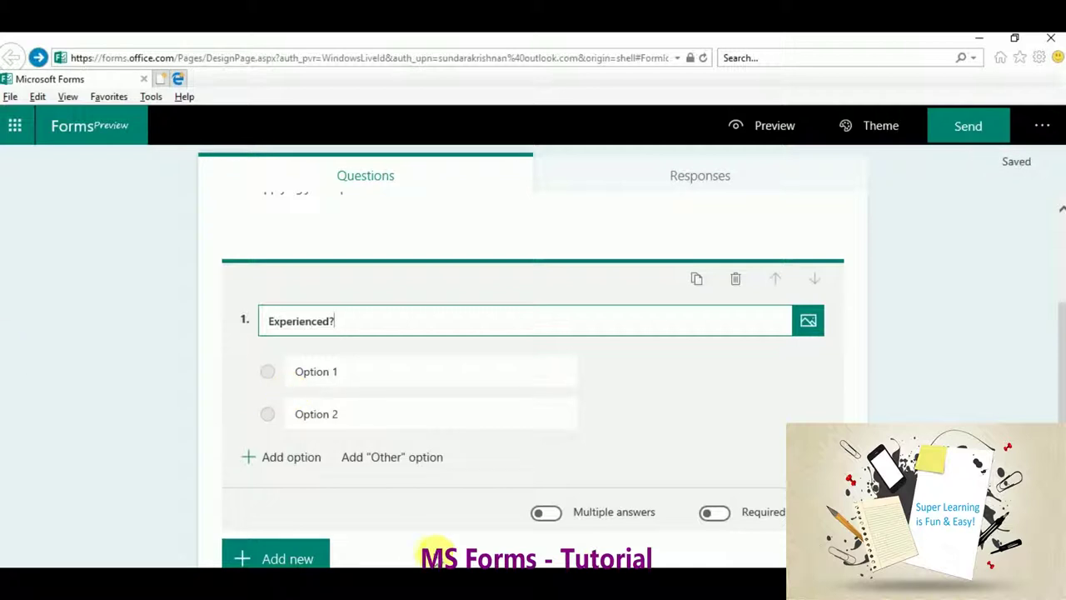
{"action": "left_click", "coordinate": [449, 376]}
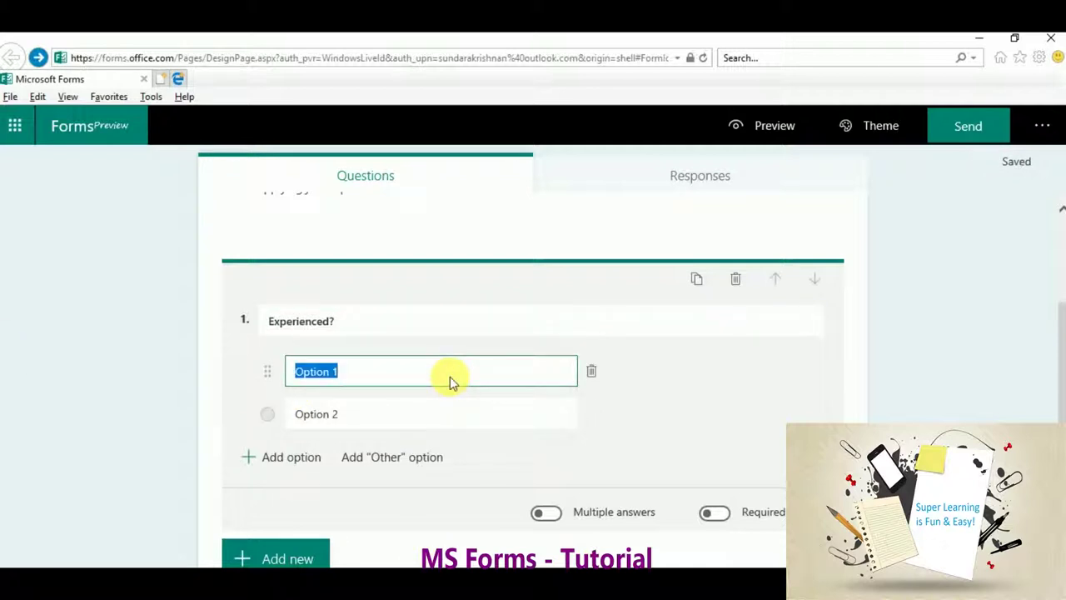
{"action": "type", "text": "y"}
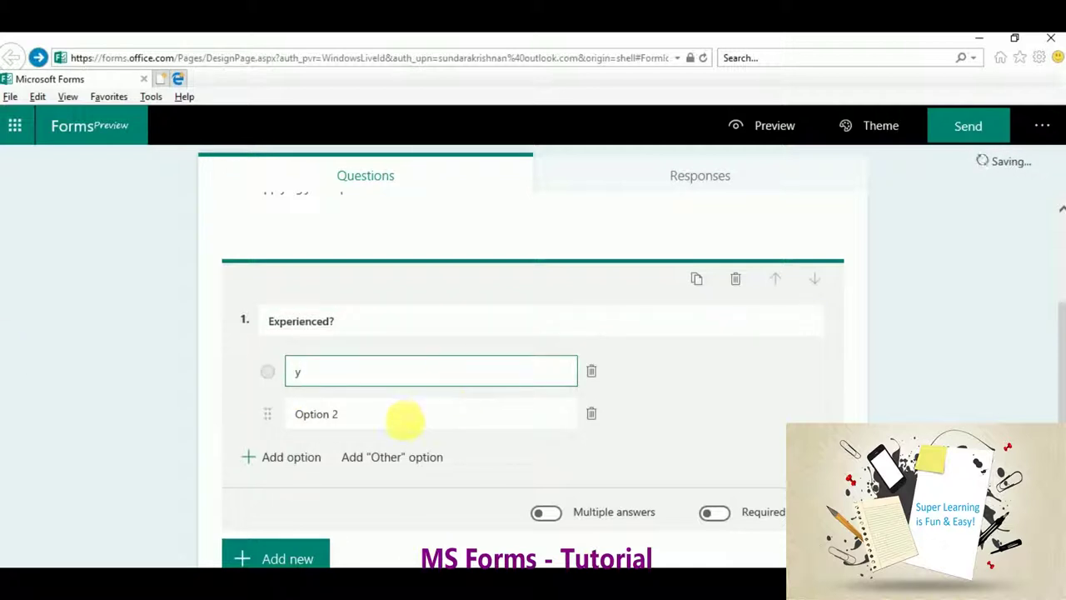
{"action": "key", "text": "BackSpace"}
{"action": "type", "text": "Y"}
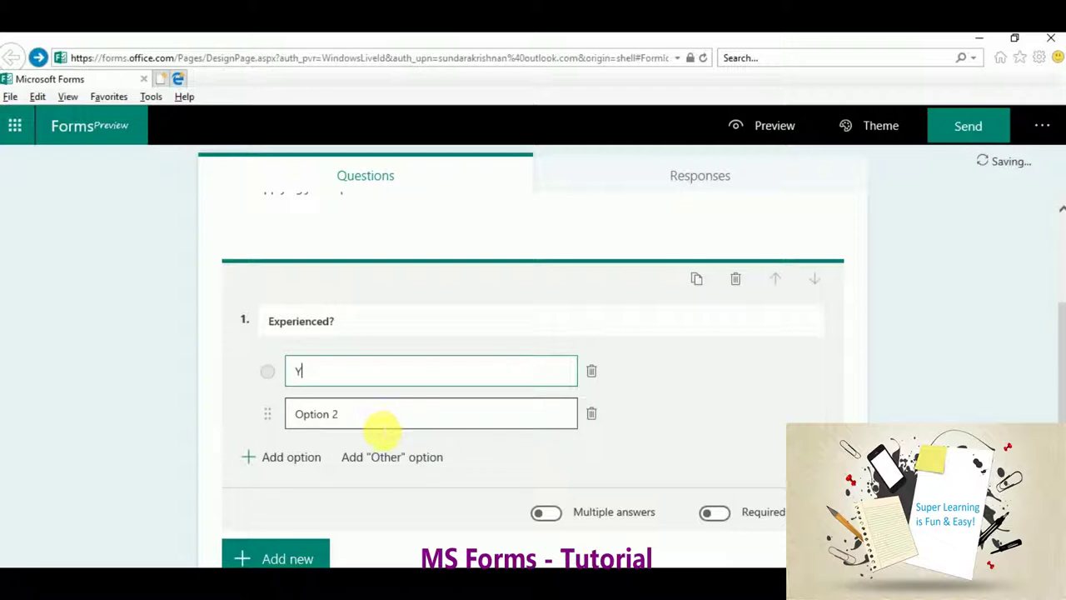
{"action": "type", "text": "es"}
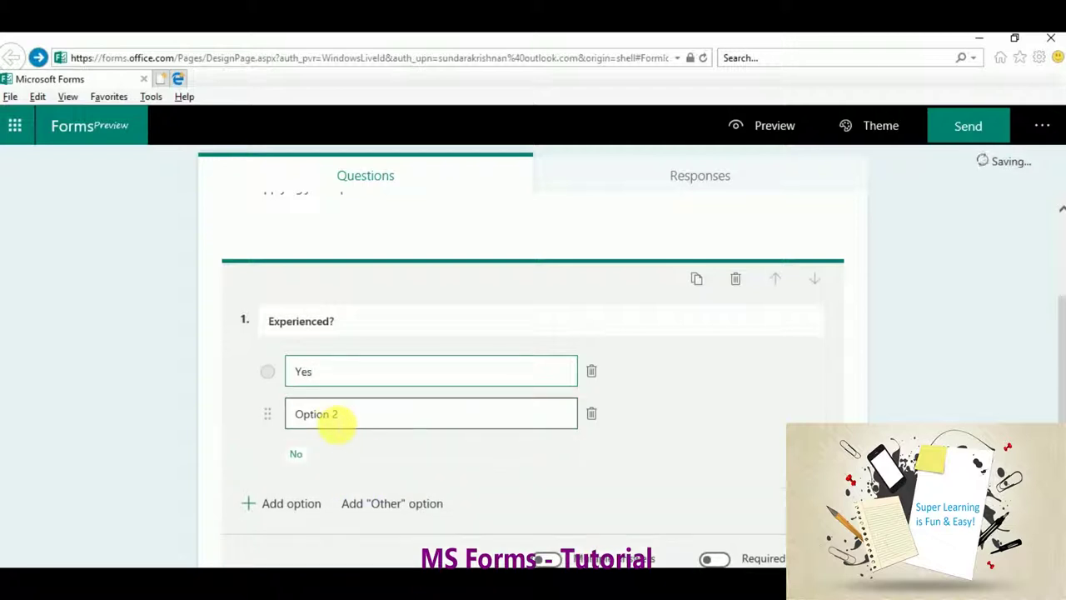
{"action": "left_click", "coordinate": [329, 414]}
{"action": "type", "text": "N"}
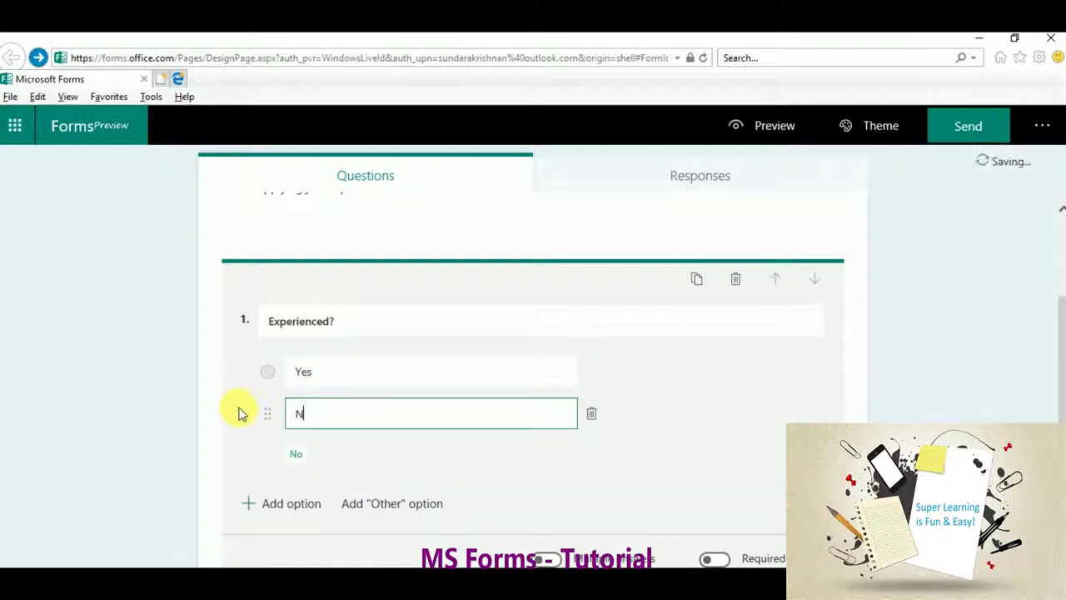
{"action": "type", "text": "o"}
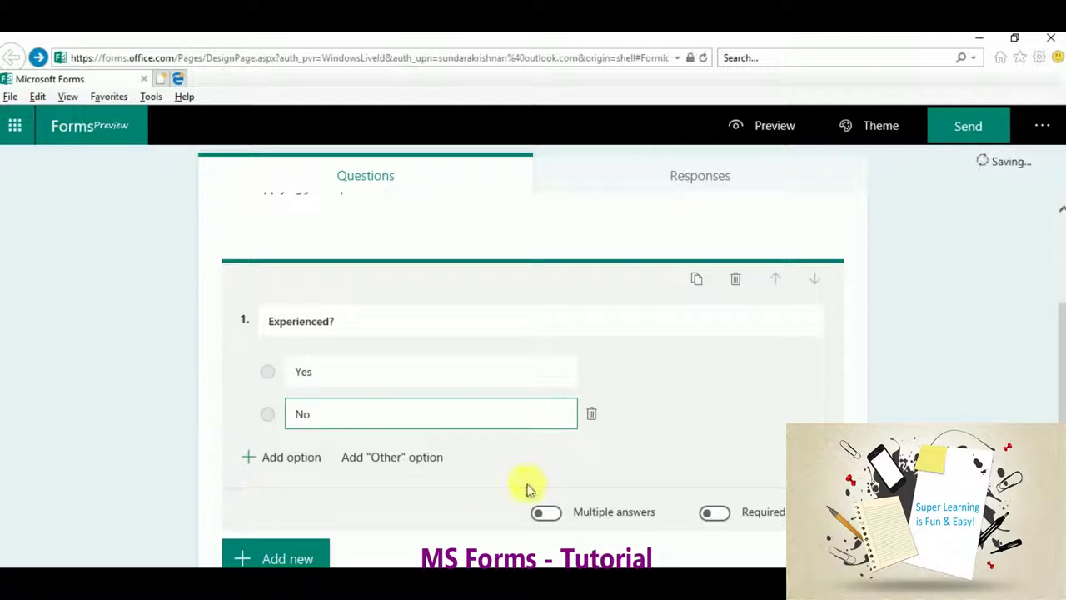
{"action": "left_click", "coordinate": [716, 513]}
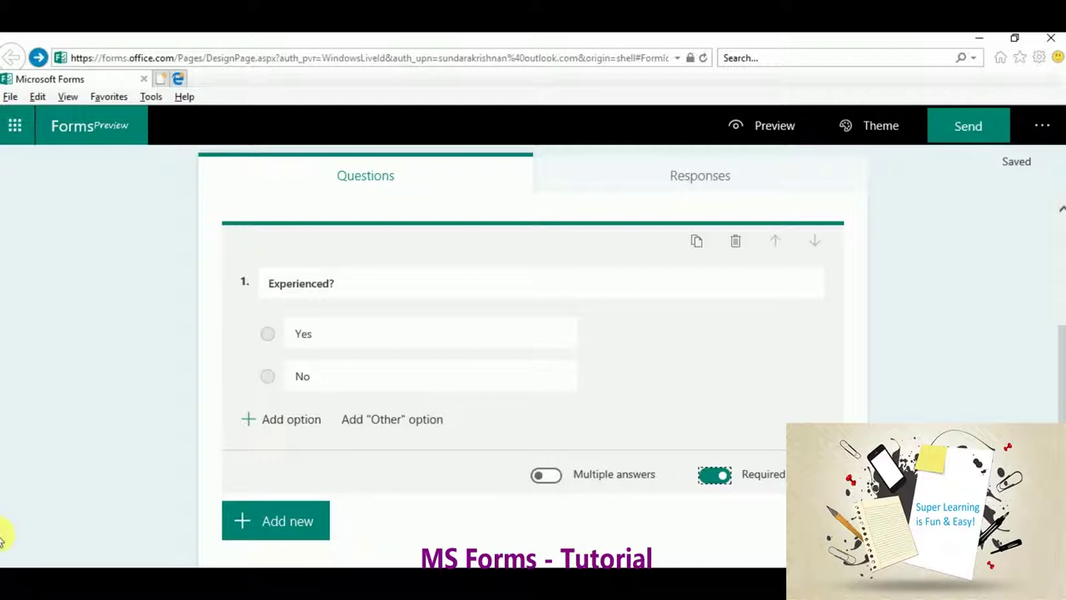
Add a text question titled 'Current Role' as question 2
{"action": "left_click", "coordinate": [268, 537]}
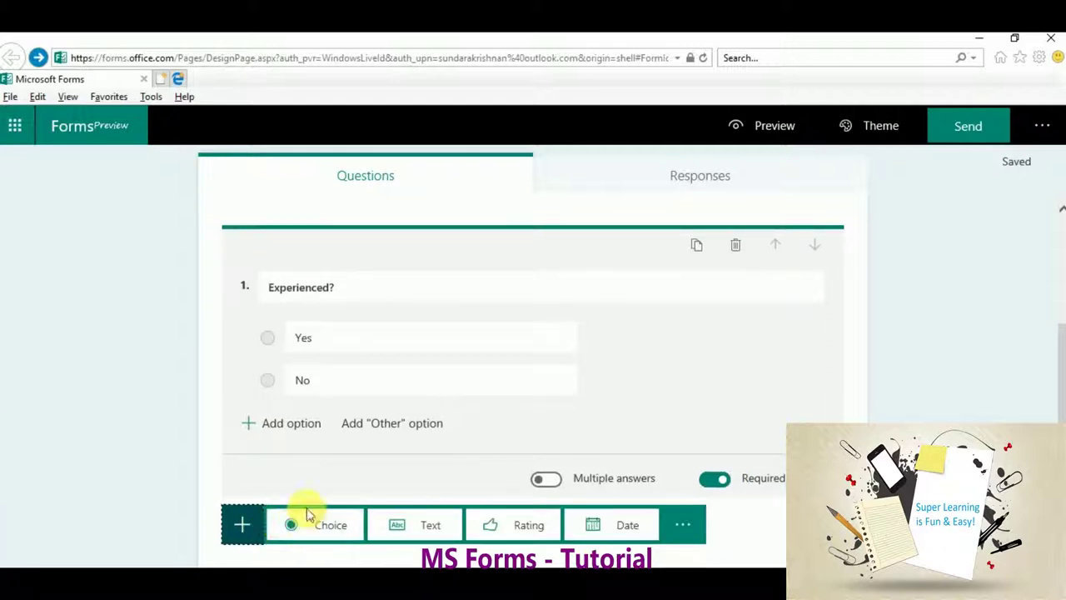
{"action": "left_click", "coordinate": [431, 525]}
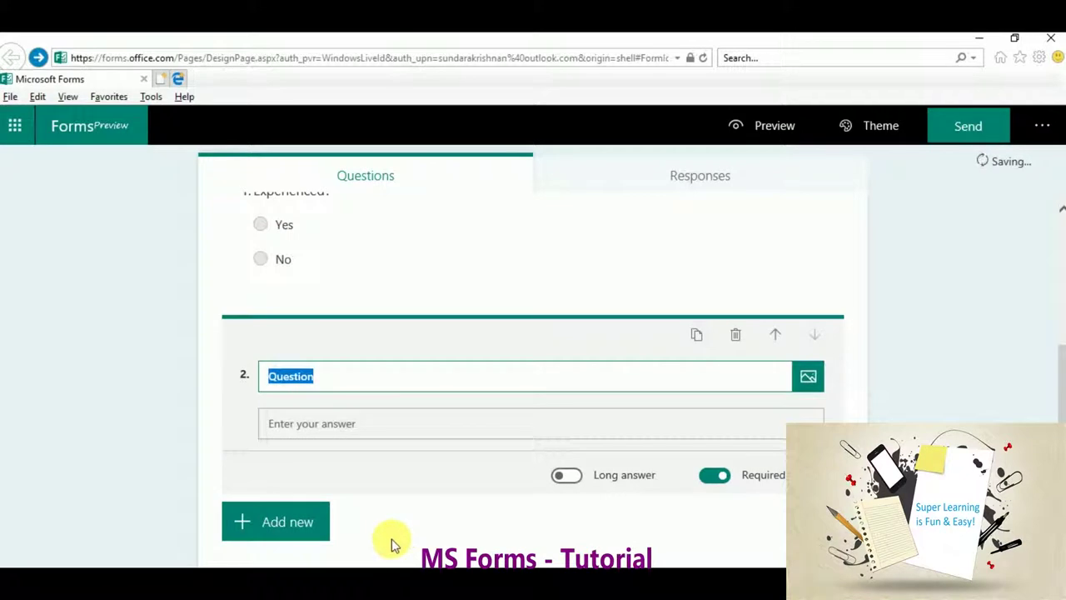
{"action": "type", "text": "Curren"}
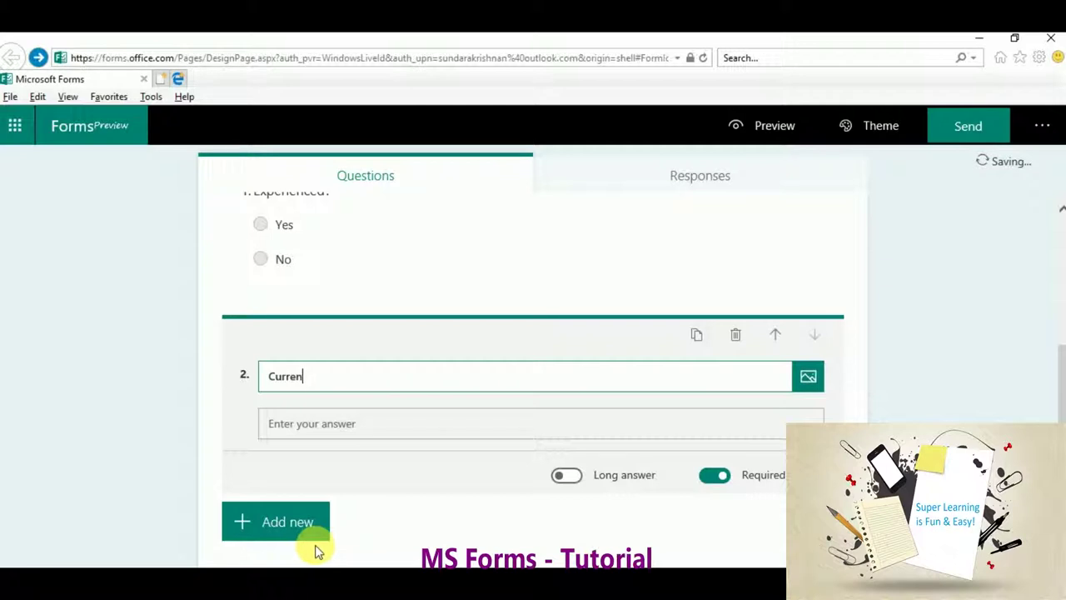
{"action": "type", "text": "t R"}
{"action": "type", "text": "ole"}
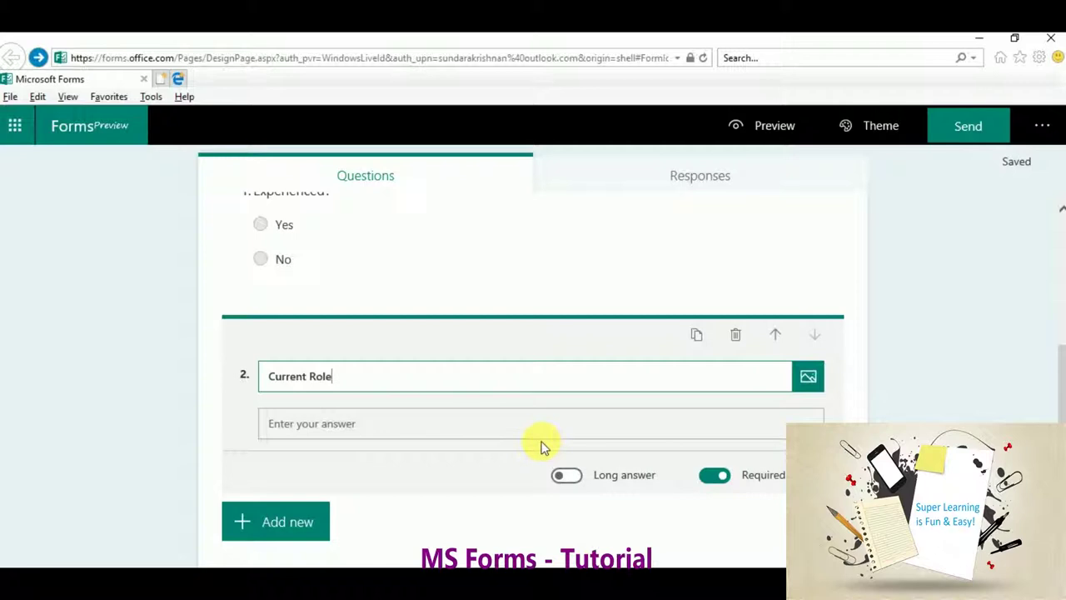
{"action": "left_click", "coordinate": [259, 524]}
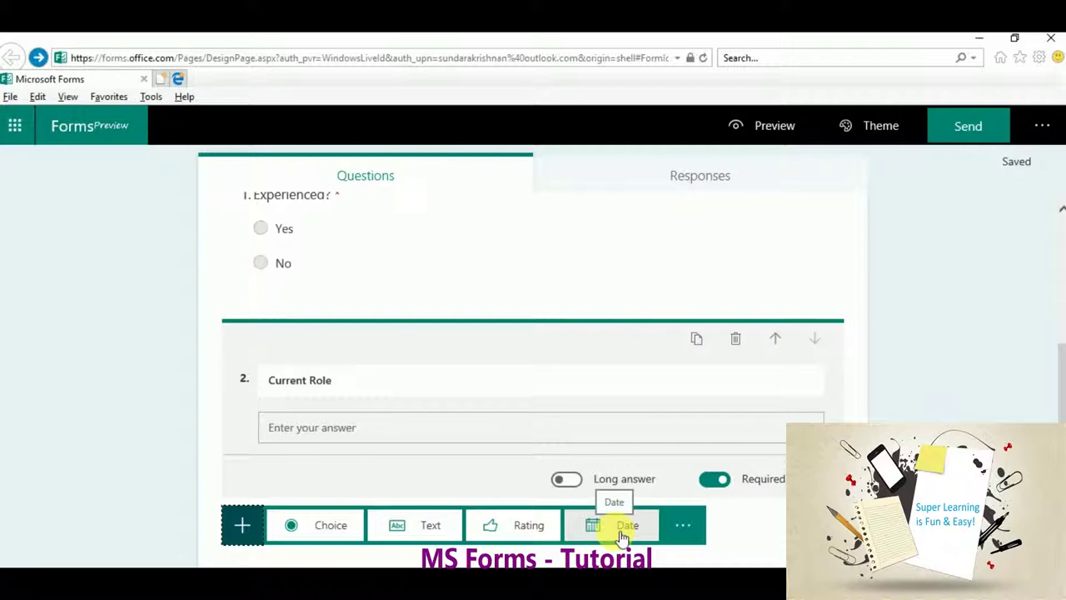
Add text question 'Gender' and switch its Required setting off
{"action": "left_click", "coordinate": [428, 526]}
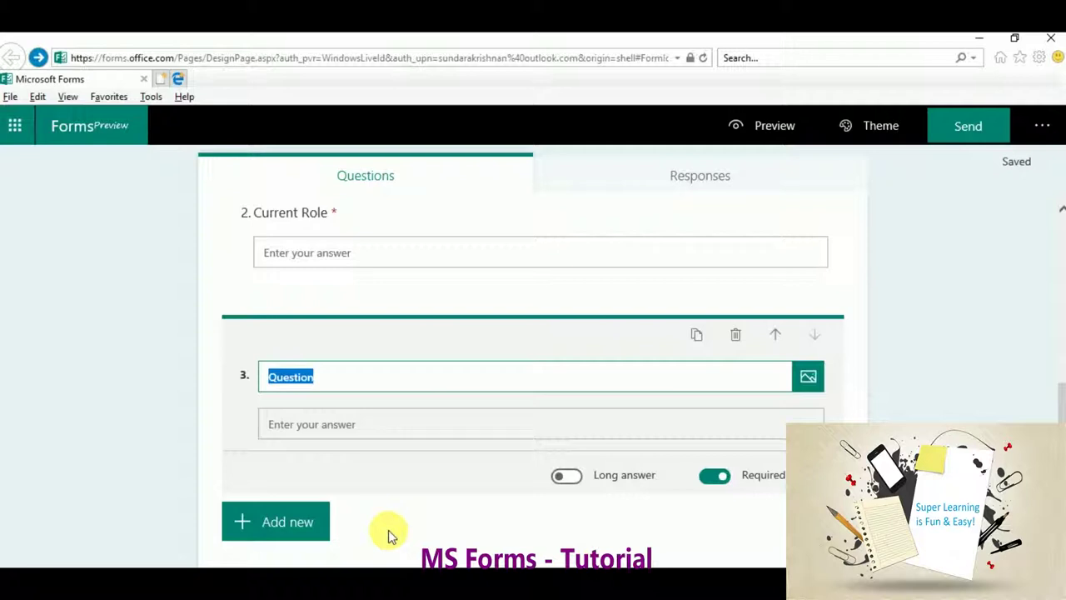
{"action": "type", "text": "Gender"}
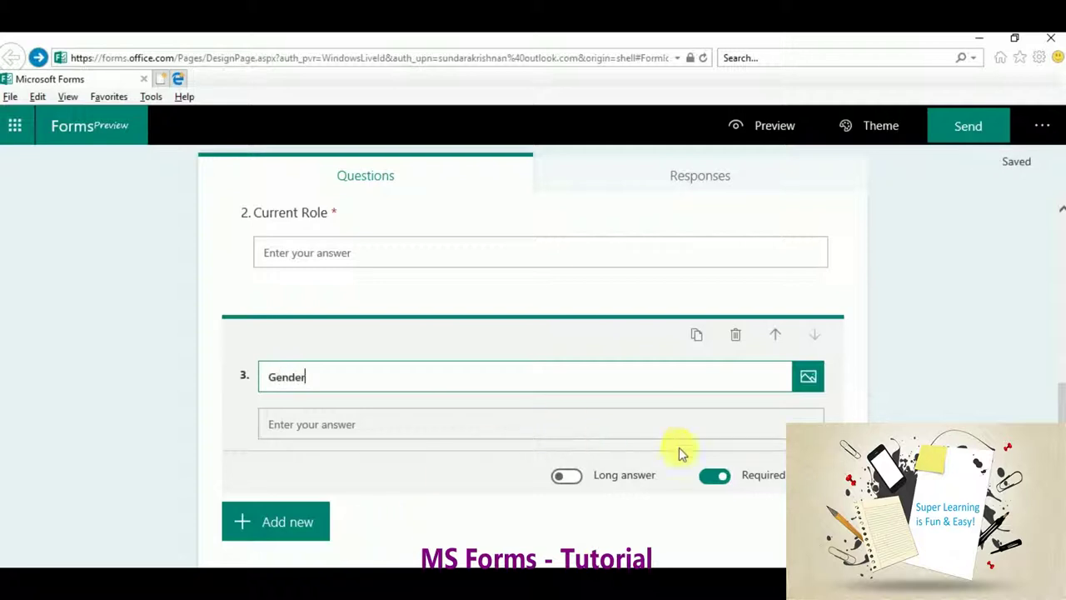
{"action": "left_click", "coordinate": [724, 475]}
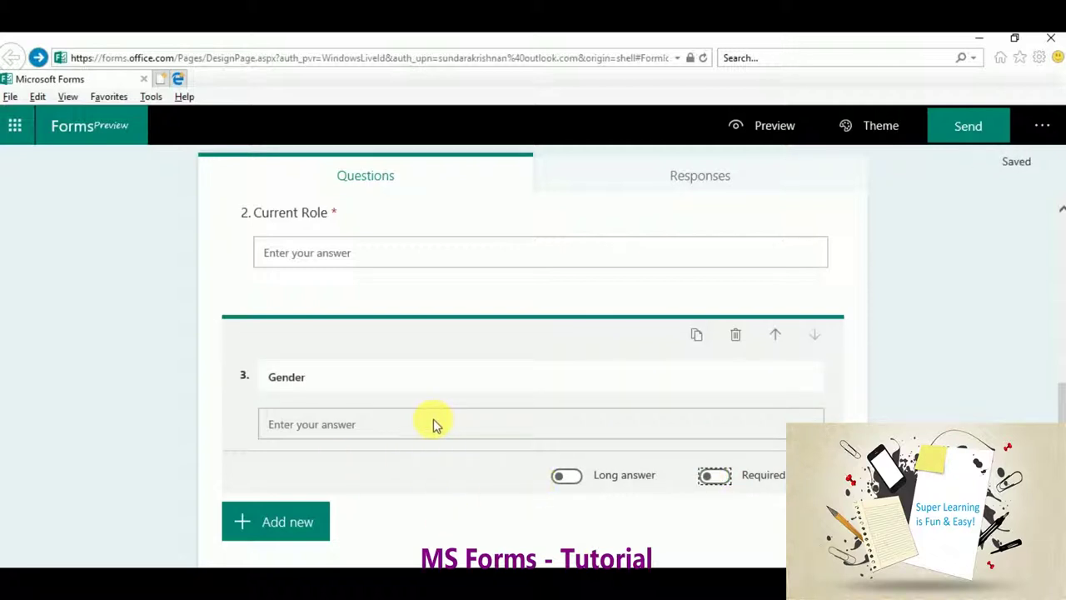
{"action": "left_click", "coordinate": [283, 522]}
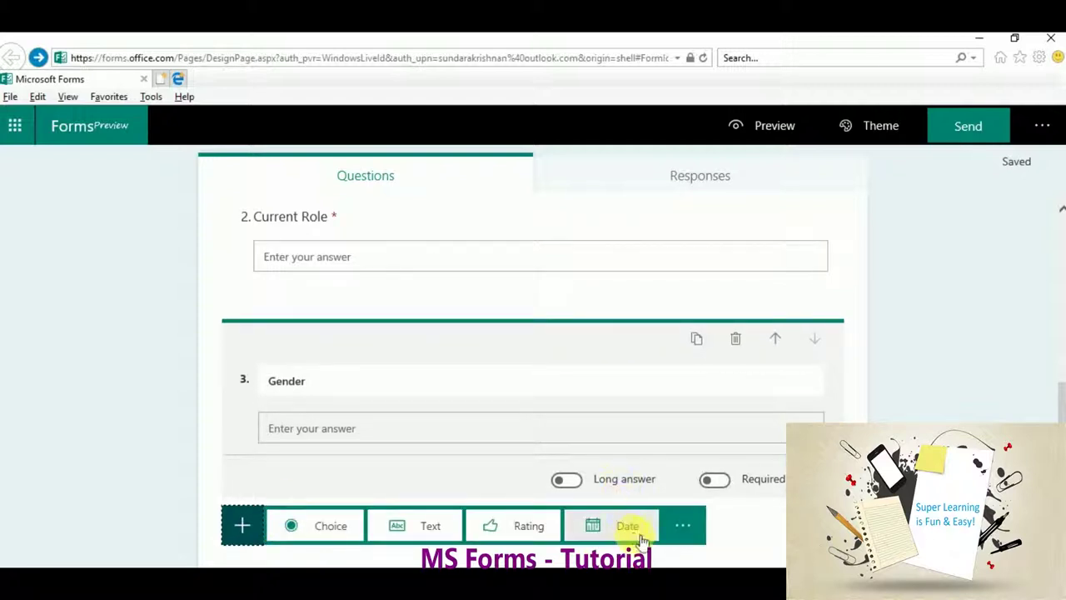
Add date question 'Applied Date' and switch Required on
{"action": "left_click", "coordinate": [632, 533]}
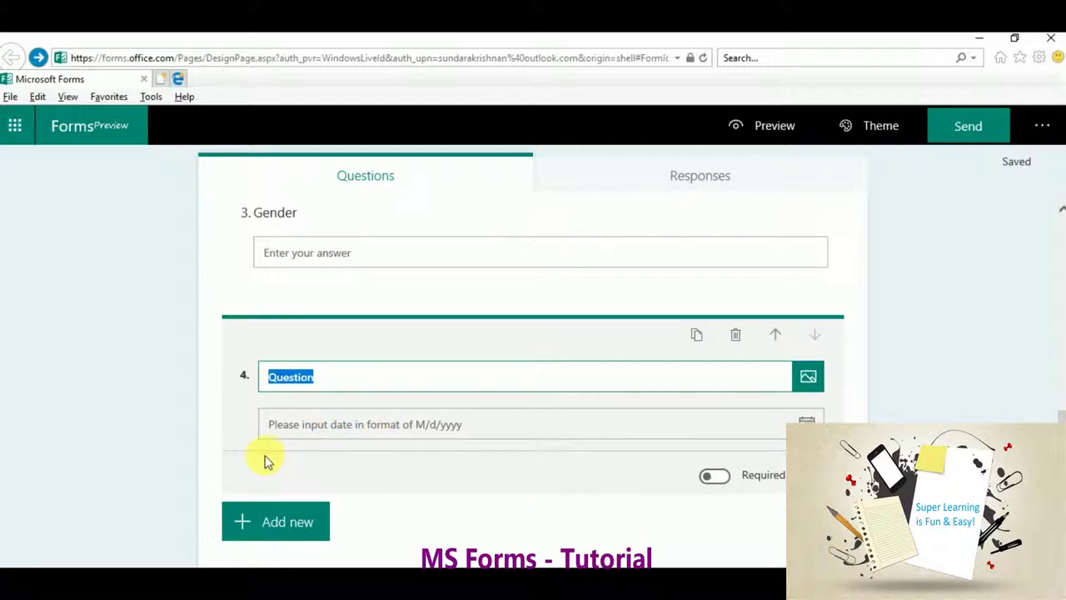
{"action": "type", "text": "Applied "}
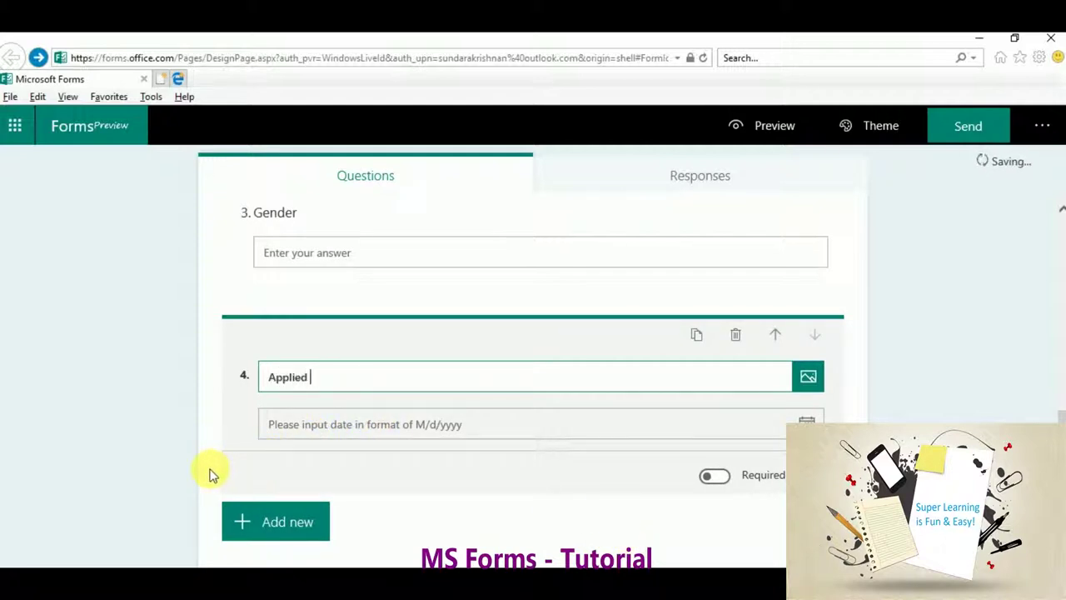
{"action": "type", "text": "DS"}
{"action": "key", "text": "BackSpace"}
{"action": "type", "text": "ate"}
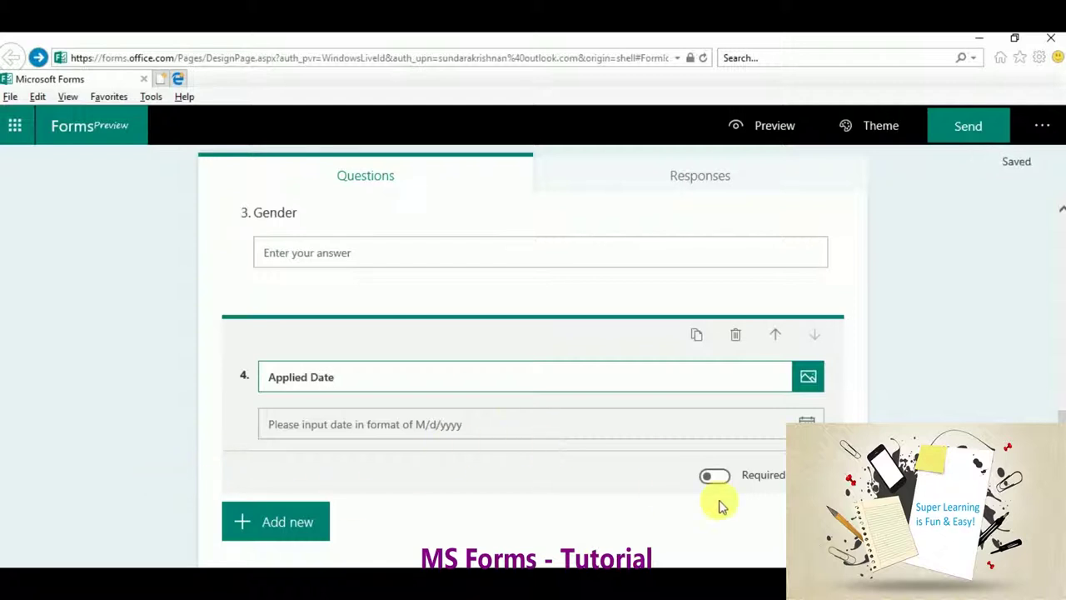
{"action": "left_click", "coordinate": [721, 478]}
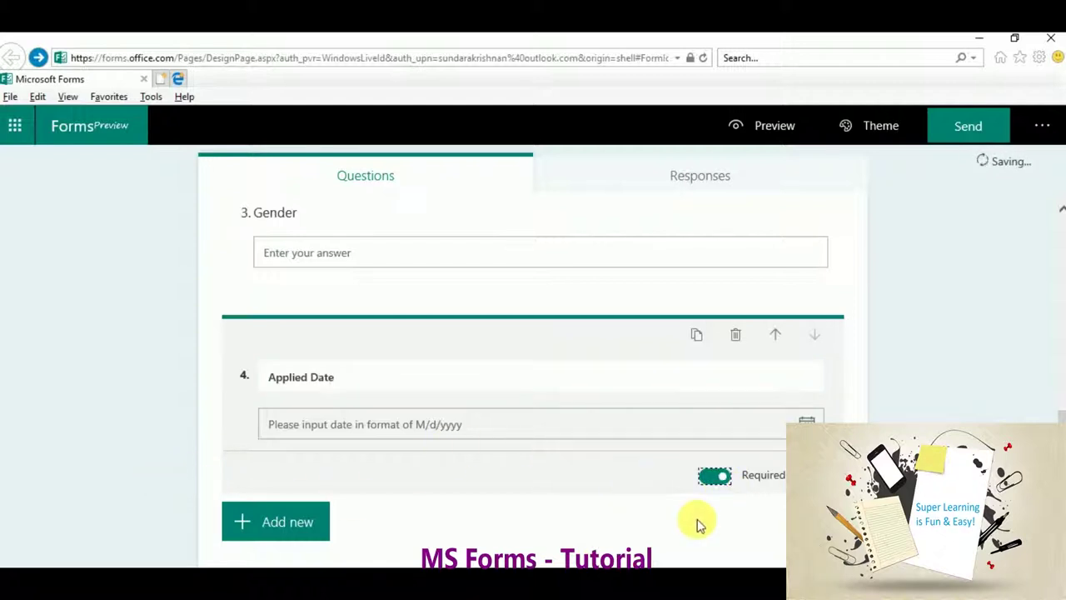
{"action": "left_click", "coordinate": [1024, 167]}
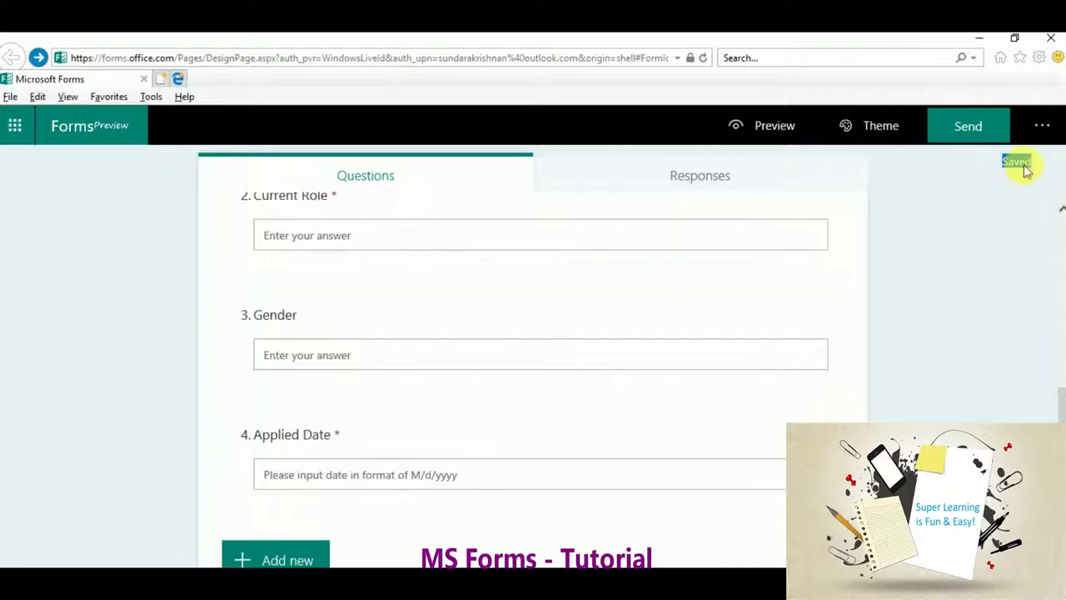
{"action": "double_click", "coordinate": [1021, 165]}
{"action": "scroll", "coordinate": [417, 291], "scroll_direction": "up", "scroll_amount": 2}
{"action": "scroll", "coordinate": [419, 293], "scroll_direction": "up", "scroll_amount": 2}
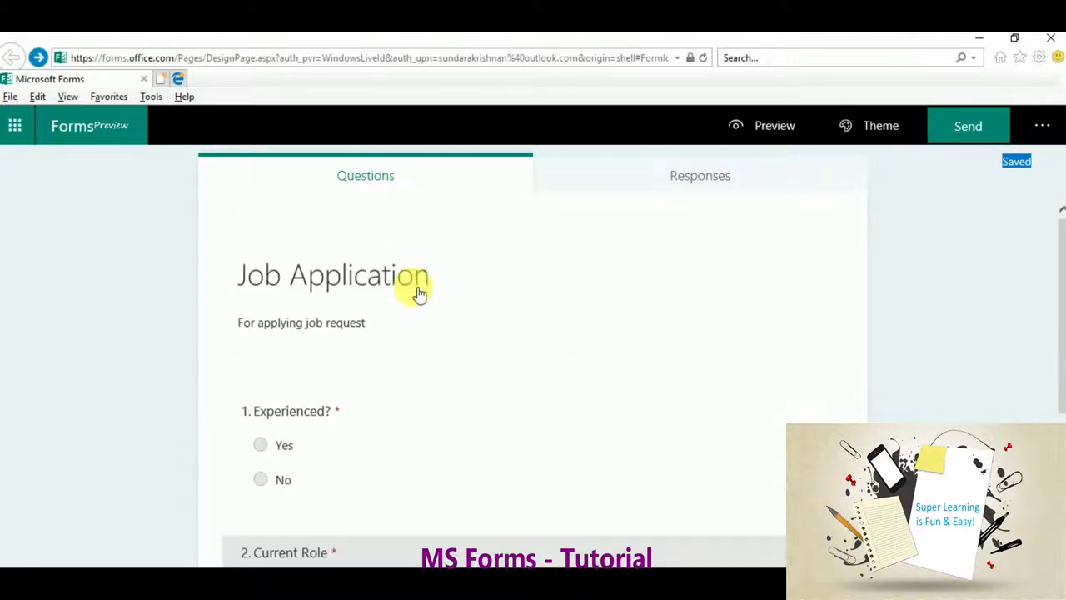
{"action": "scroll", "coordinate": [525, 420], "scroll_direction": "down", "scroll_amount": 4}
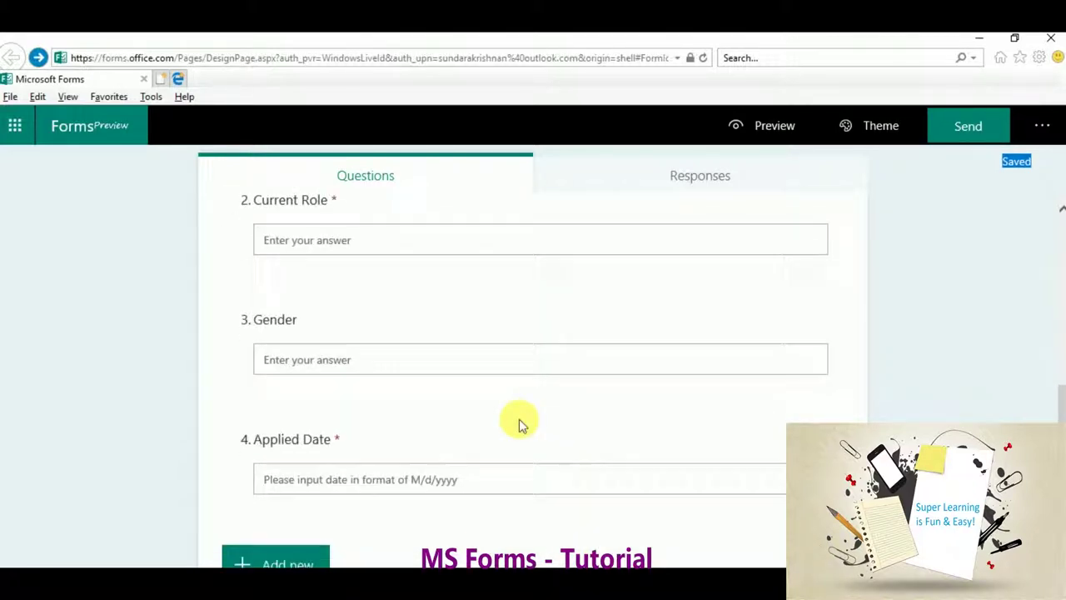
{"action": "scroll", "coordinate": [518, 450], "scroll_direction": "up", "scroll_amount": 4}
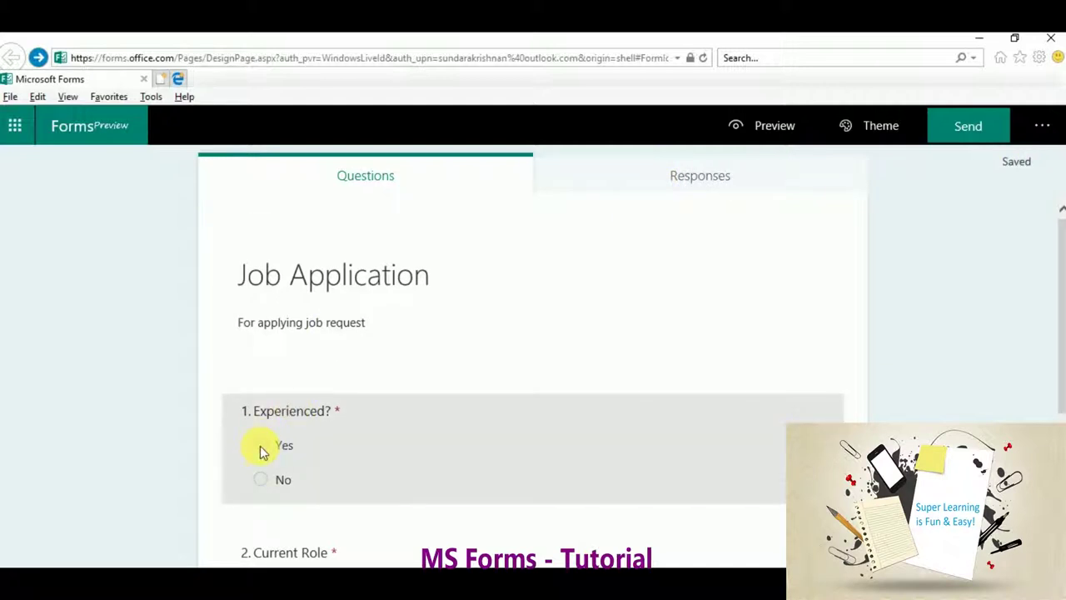
{"action": "left_click", "coordinate": [268, 457]}
{"action": "left_click", "coordinate": [868, 381]}
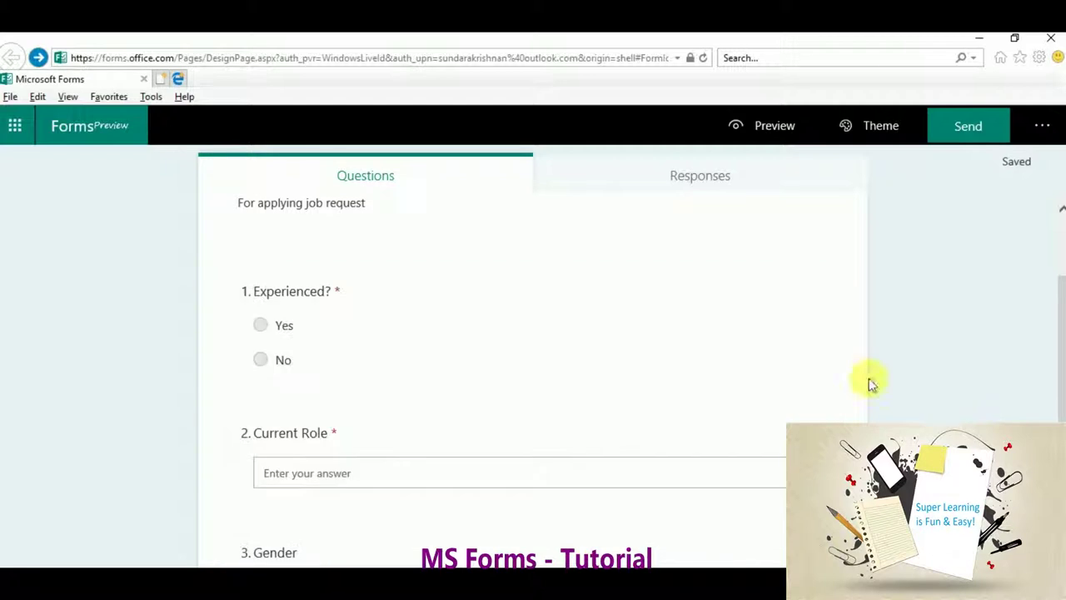
{"action": "left_click", "coordinate": [709, 178]}
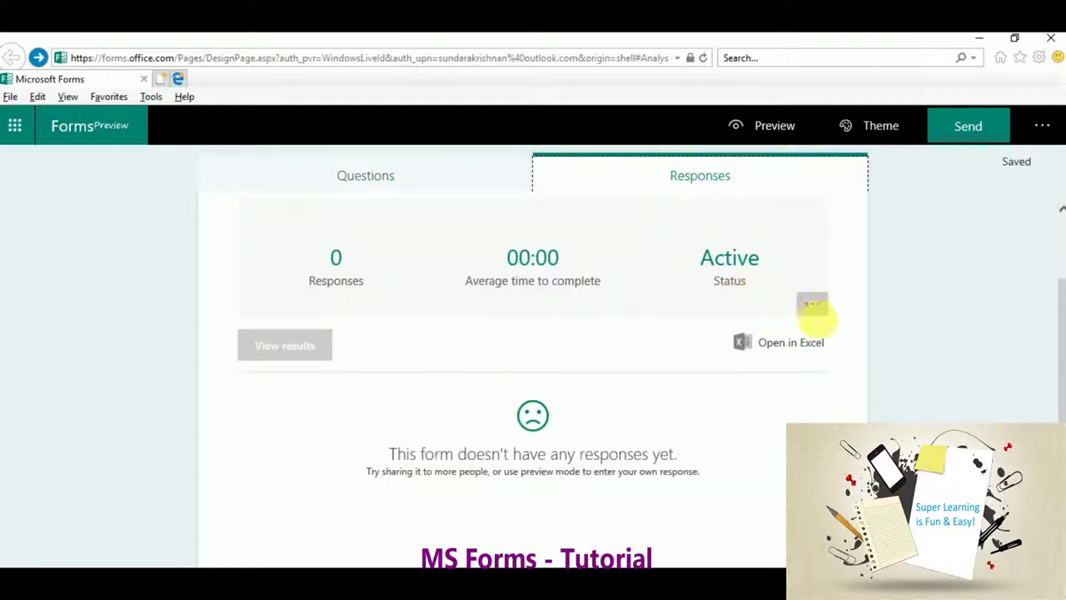
{"action": "left_click", "coordinate": [814, 310]}
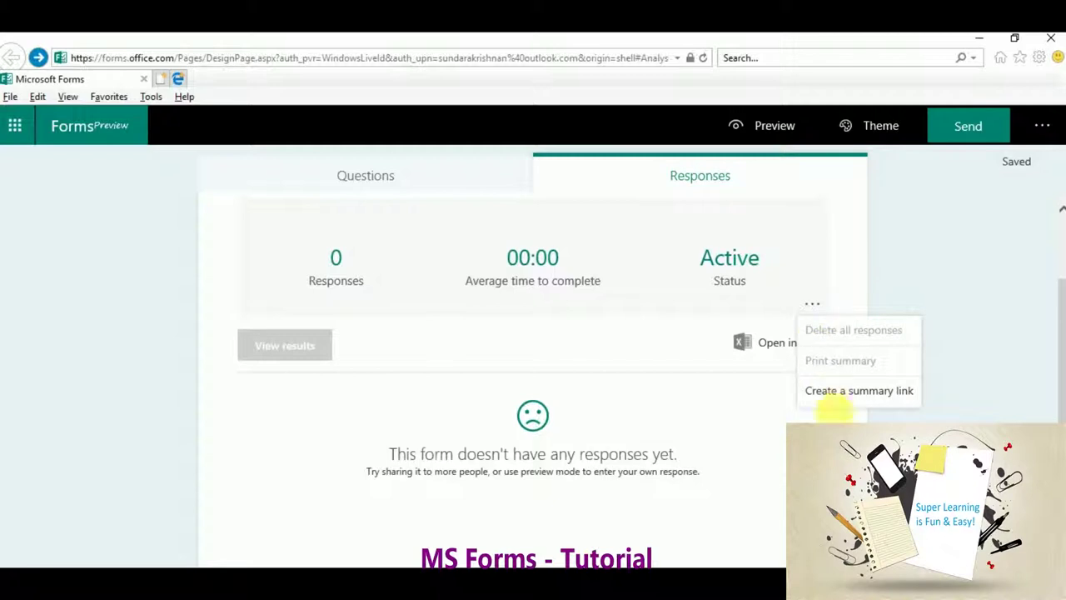
{"action": "left_click", "coordinate": [738, 184]}
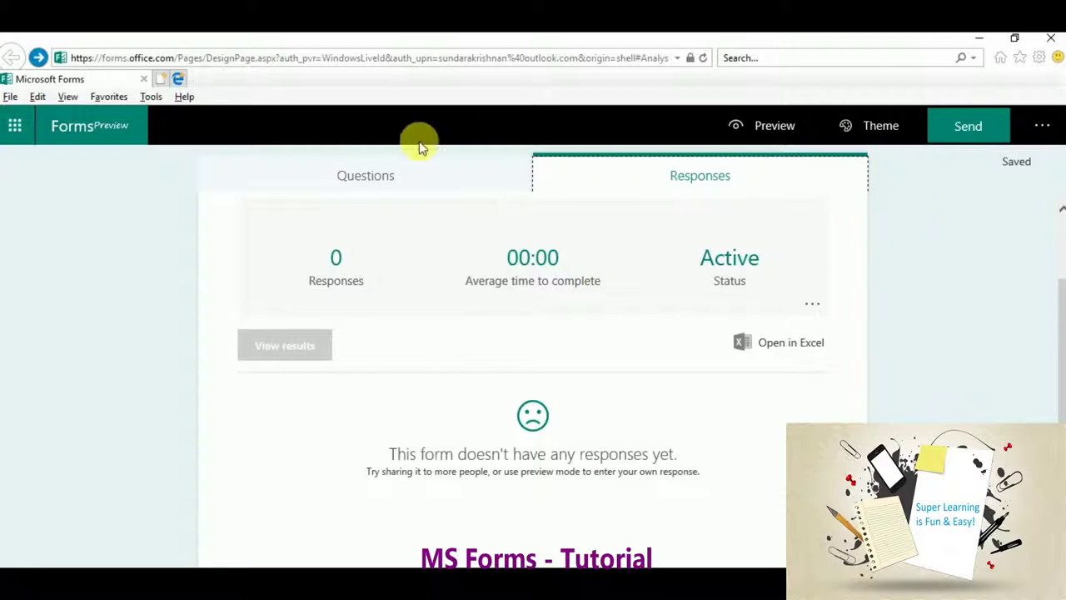
{"action": "left_click", "coordinate": [385, 183]}
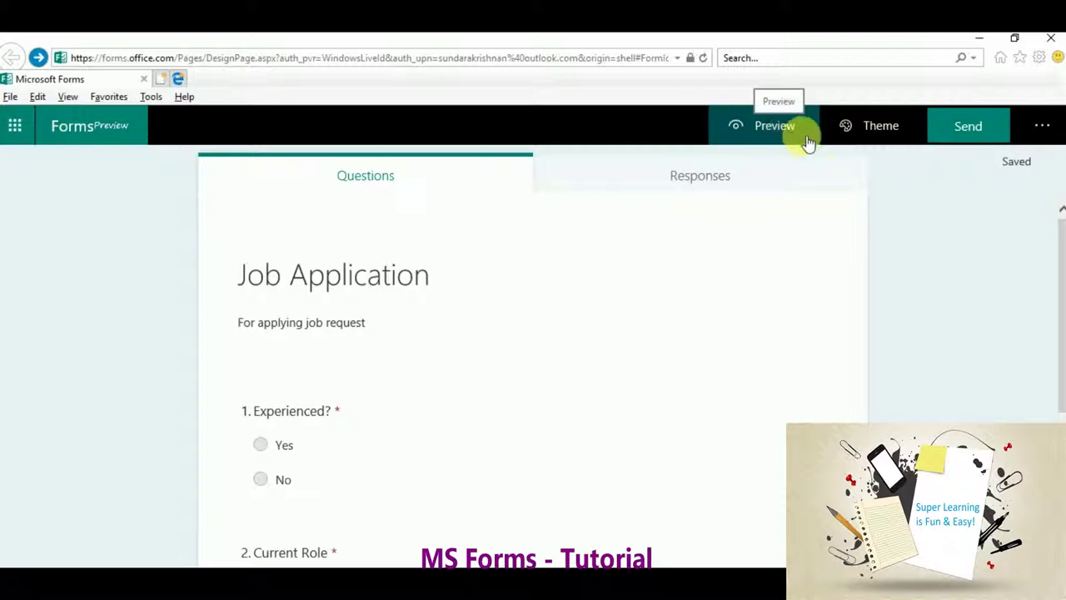
{"action": "left_click", "coordinate": [870, 143]}
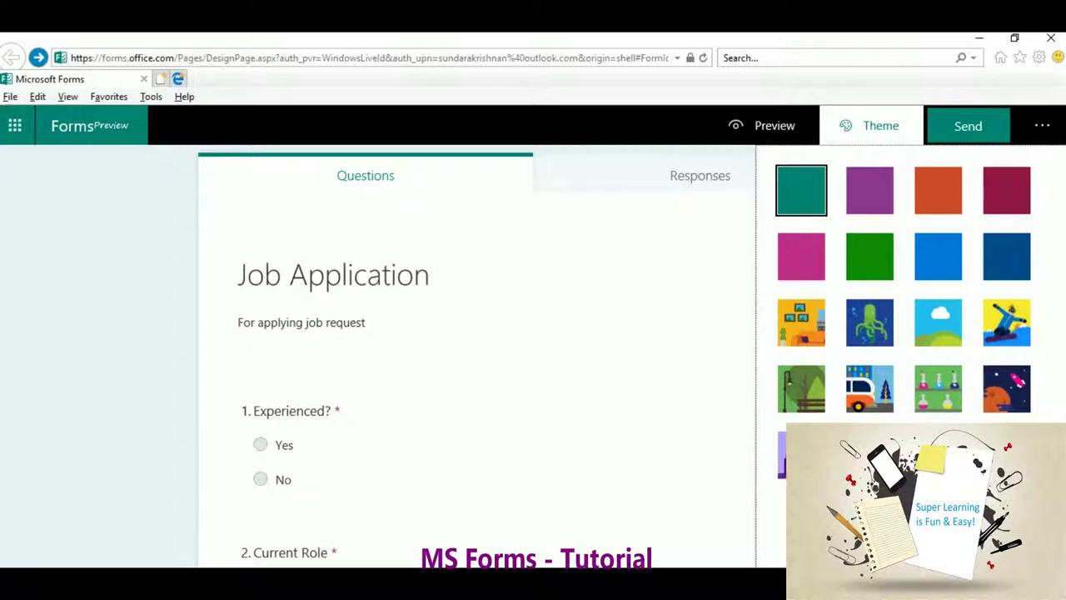
Try the blue and purple illustrated themes, settling on the blue tablet illustration
{"action": "left_click", "coordinate": [801, 453]}
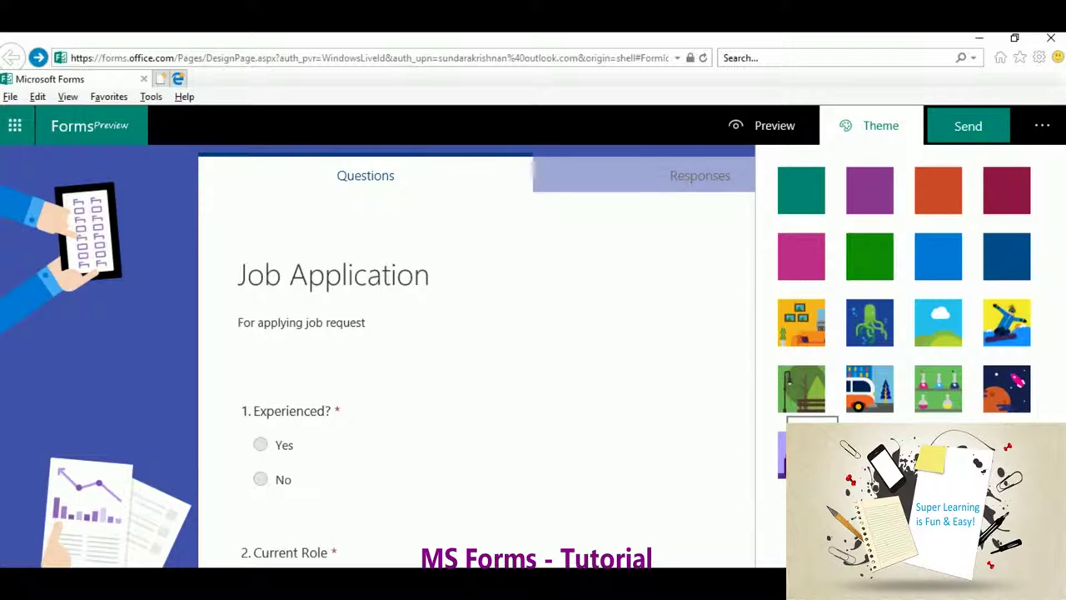
{"action": "left_click", "coordinate": [801, 454]}
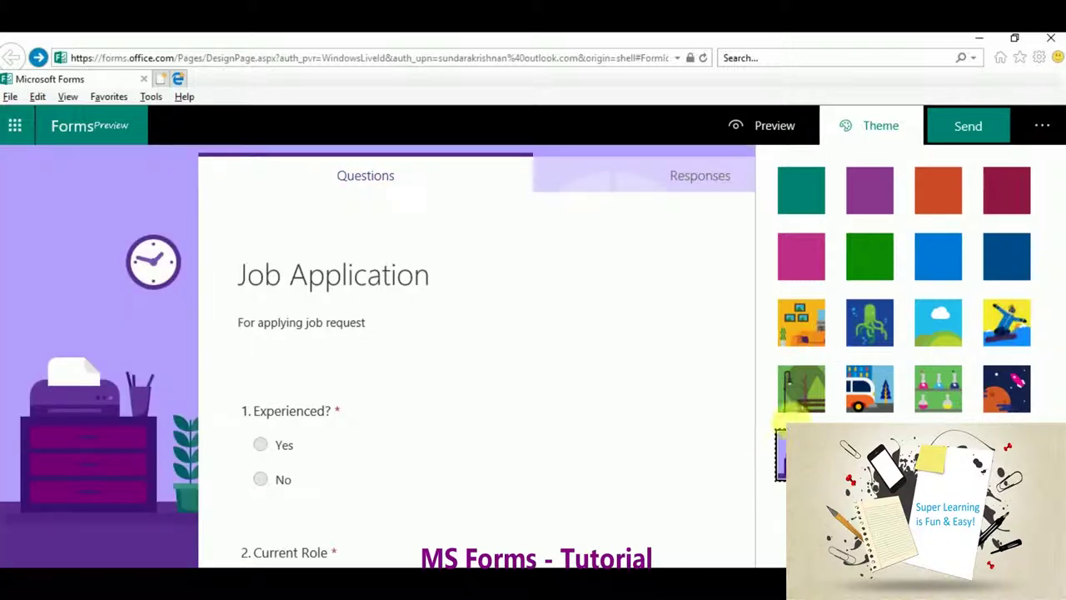
{"action": "left_click", "coordinate": [869, 454]}
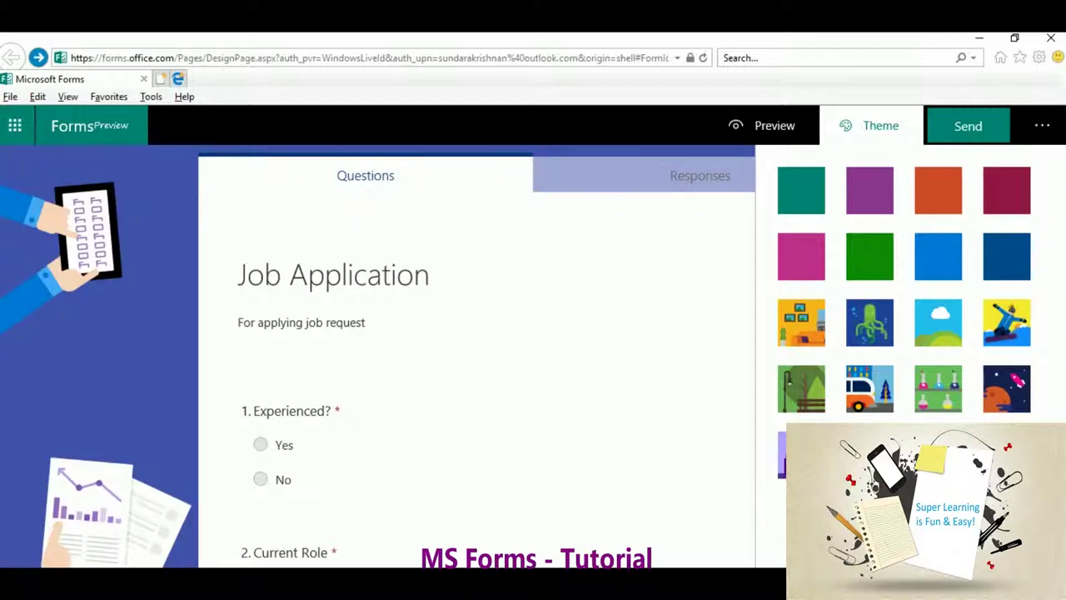
{"action": "left_click", "coordinate": [878, 135]}
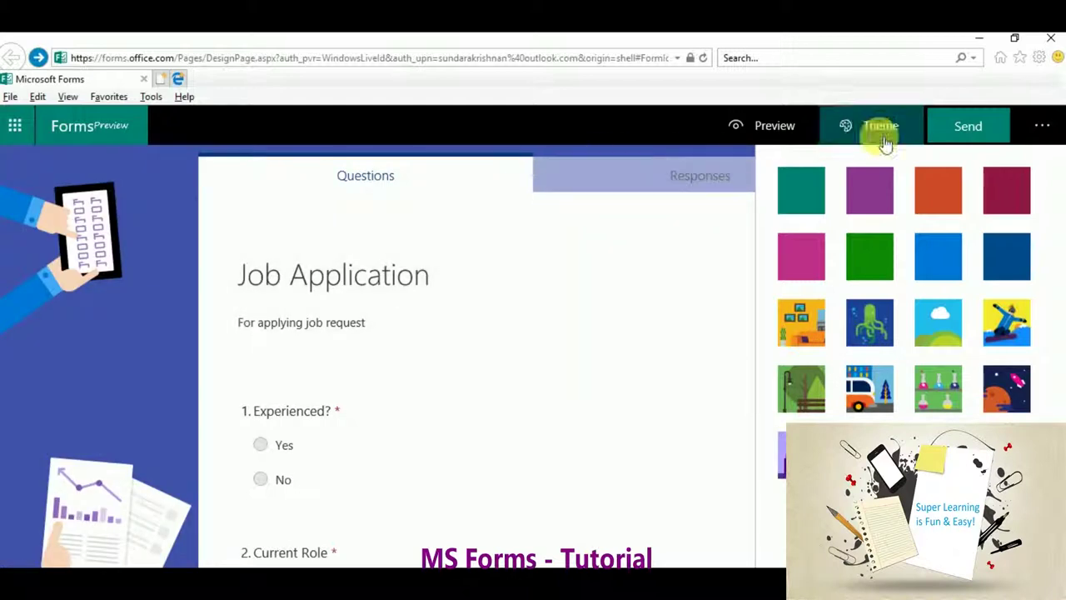
{"action": "left_click", "coordinate": [796, 125]}
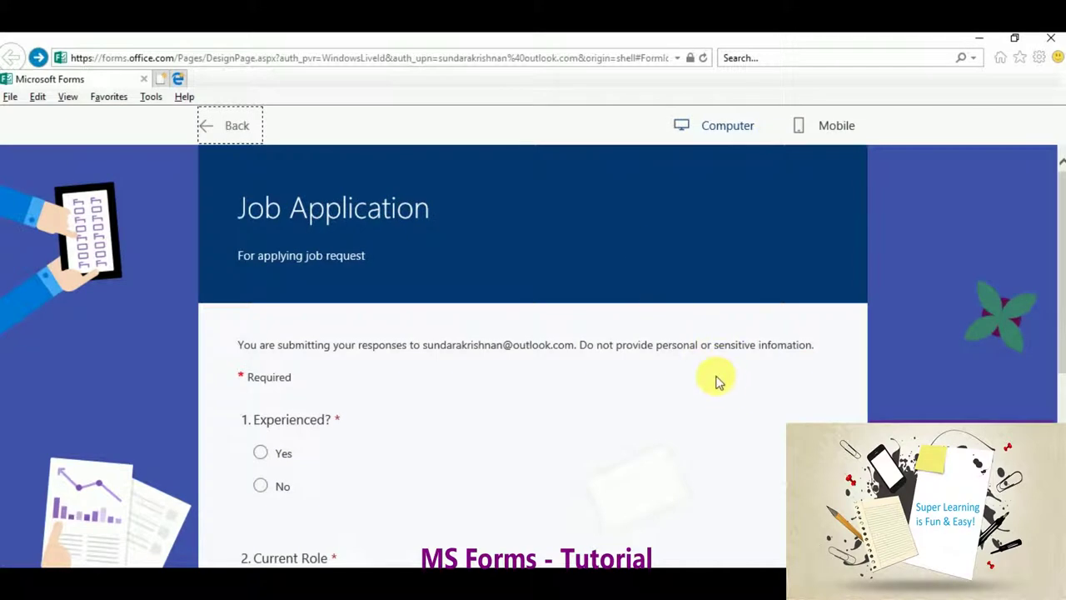
Preview the form at computer size, then in mobile layout, and return to the designer
{"action": "scroll", "coordinate": [718, 382], "scroll_direction": "down", "scroll_amount": 5}
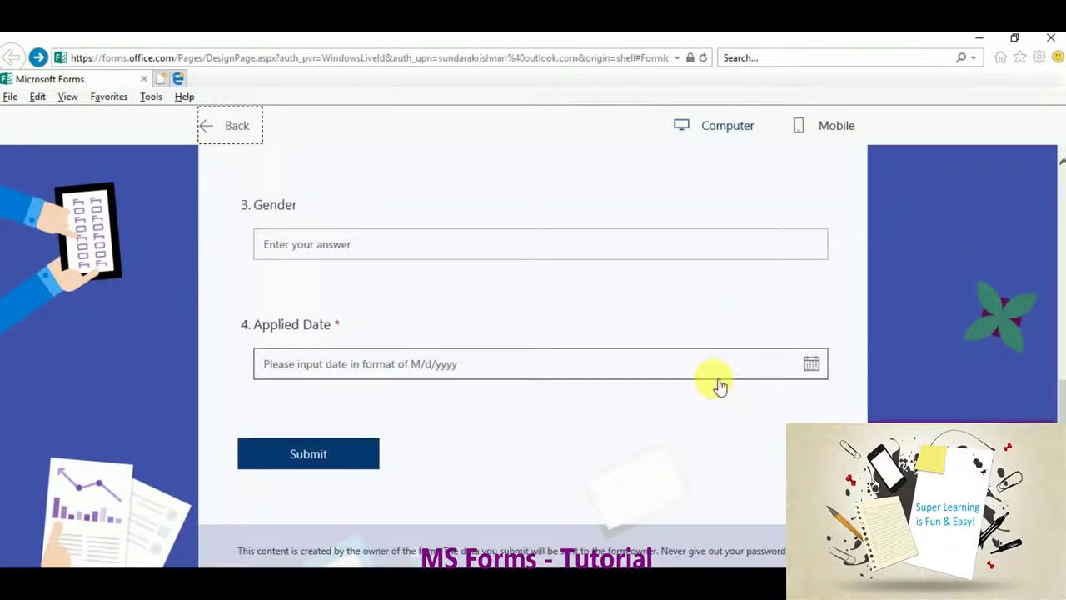
{"action": "scroll", "coordinate": [718, 384], "scroll_direction": "up", "scroll_amount": 1}
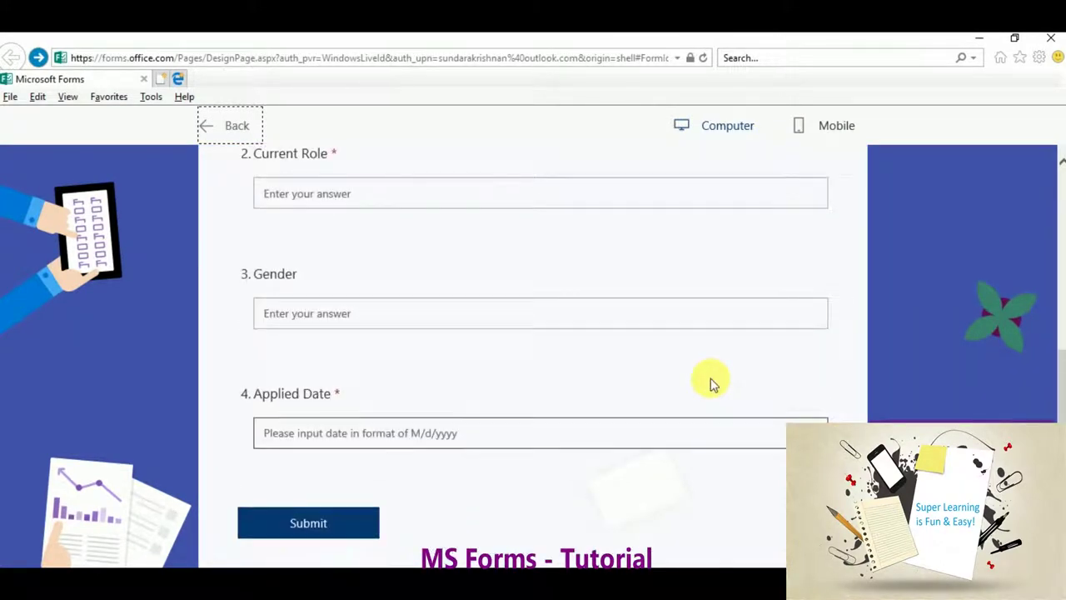
{"action": "scroll", "coordinate": [712, 384], "scroll_direction": "up", "scroll_amount": 5}
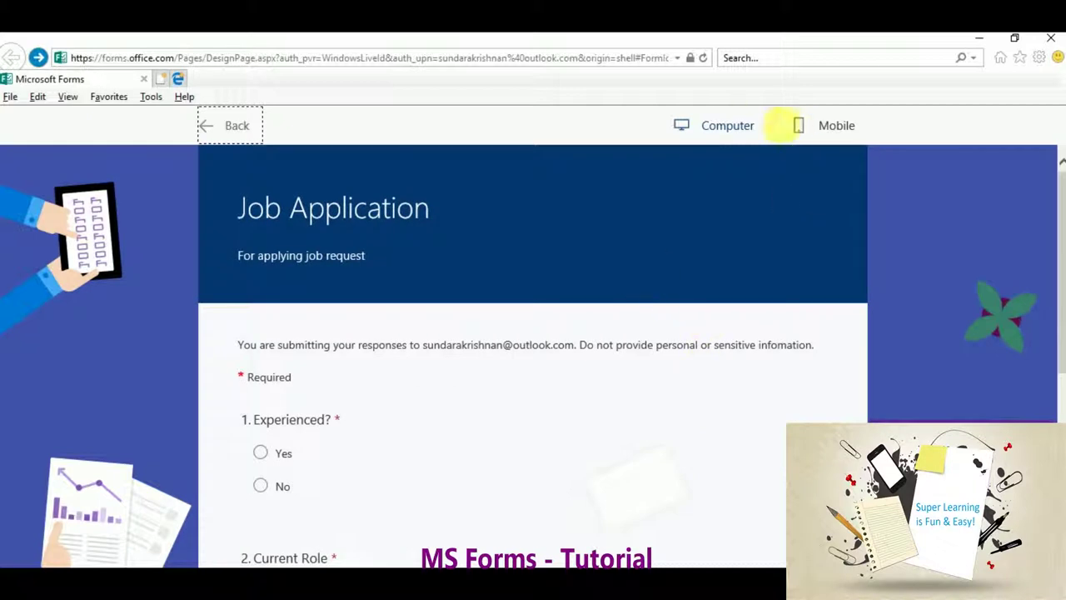
{"action": "left_click", "coordinate": [731, 129]}
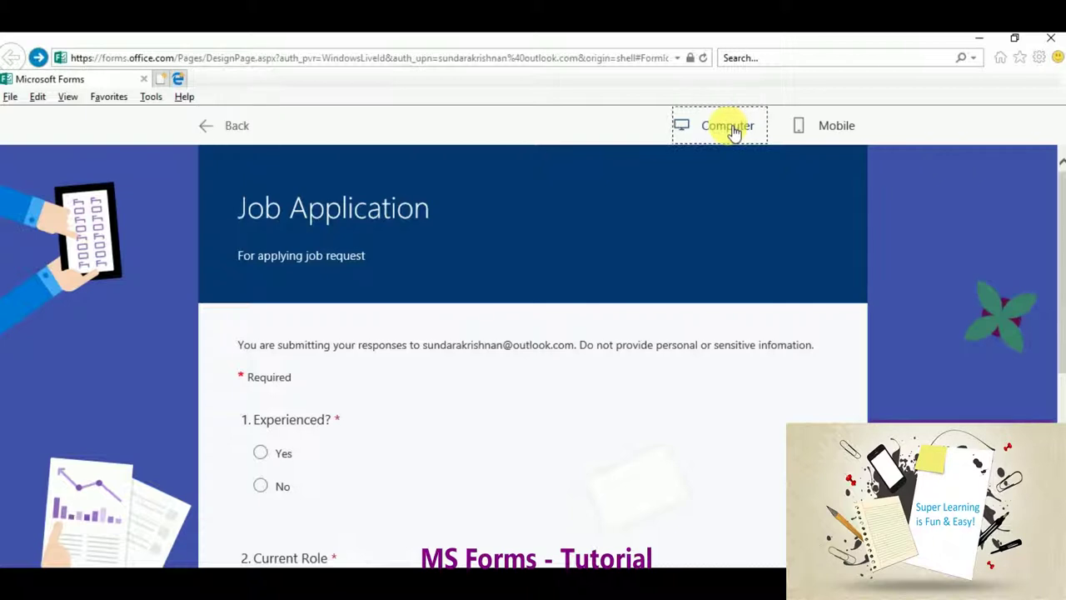
{"action": "left_click", "coordinate": [830, 130]}
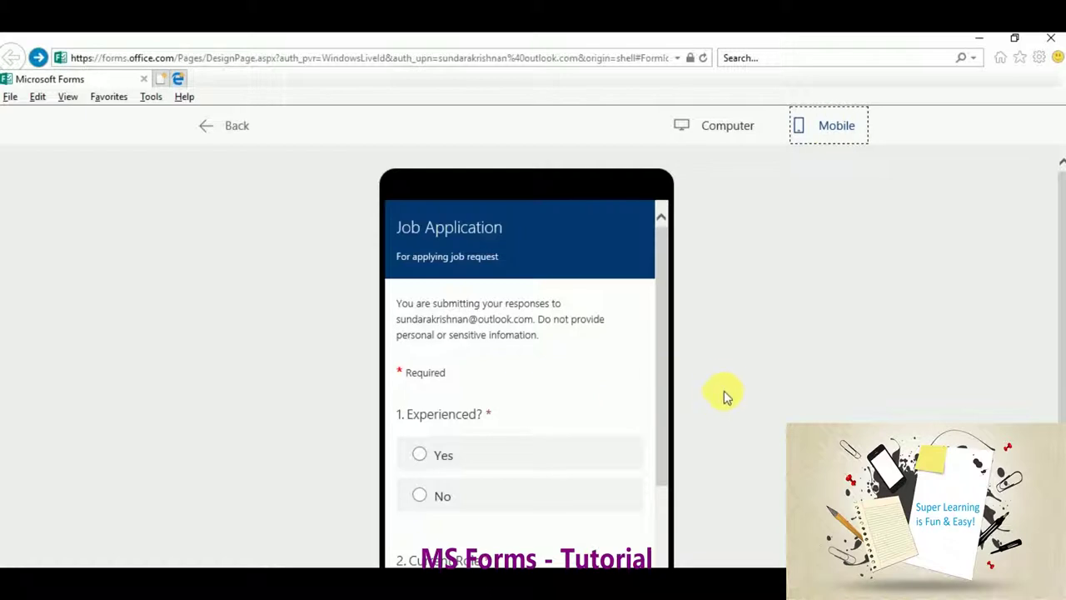
{"action": "scroll", "coordinate": [720, 381], "scroll_direction": "down", "scroll_amount": 2}
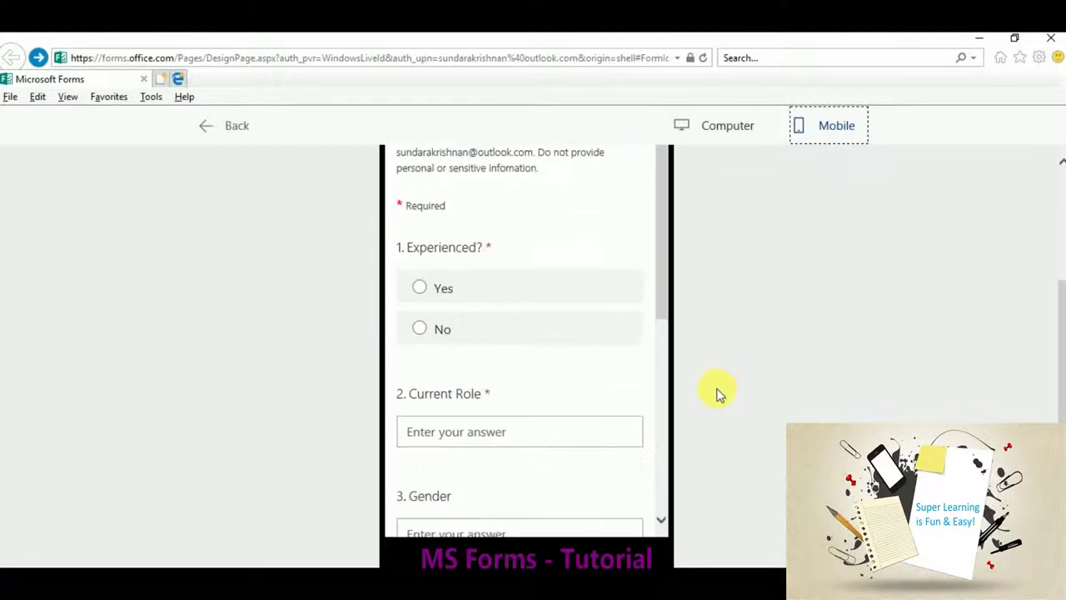
{"action": "scroll", "coordinate": [719, 391], "scroll_direction": "up", "scroll_amount": 2}
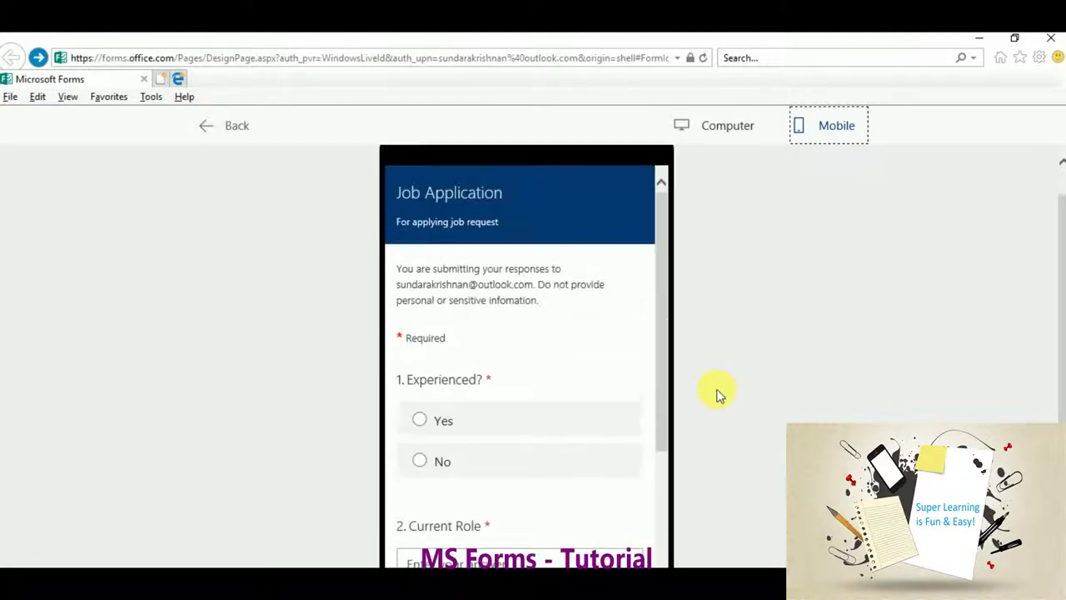
{"action": "left_click", "coordinate": [253, 131]}
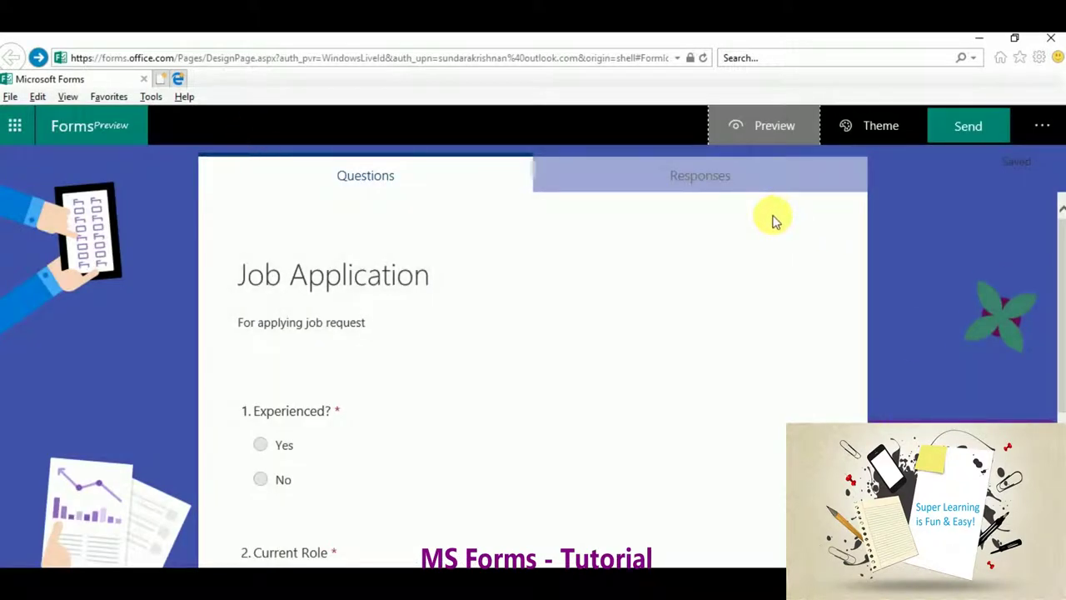
Copy the form's response link, allowing clipboard access, and open a new browser tab
{"action": "left_click", "coordinate": [991, 135]}
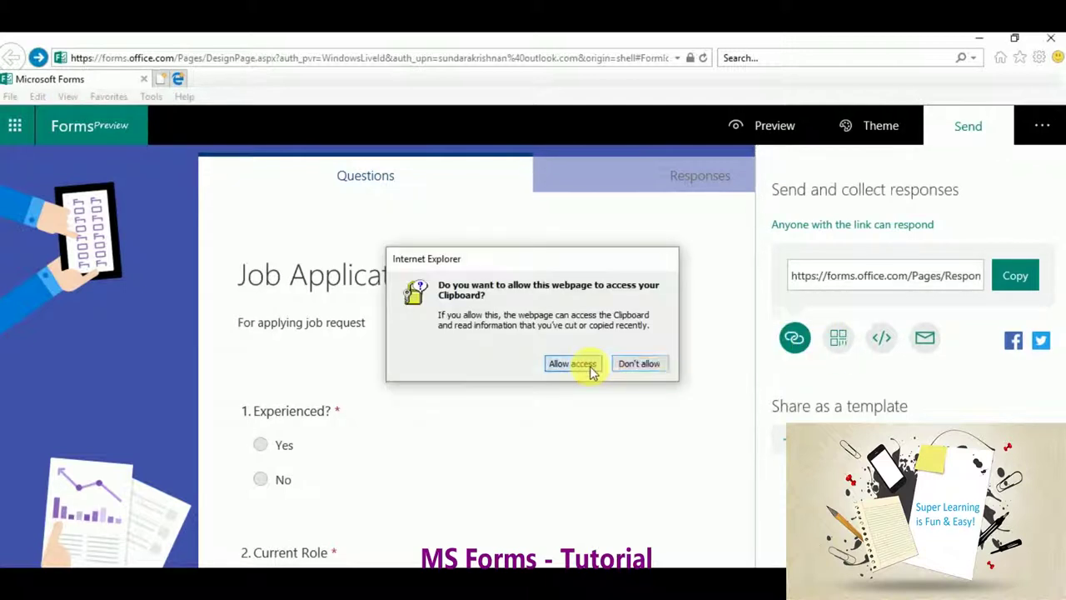
{"action": "left_click", "coordinate": [590, 367]}
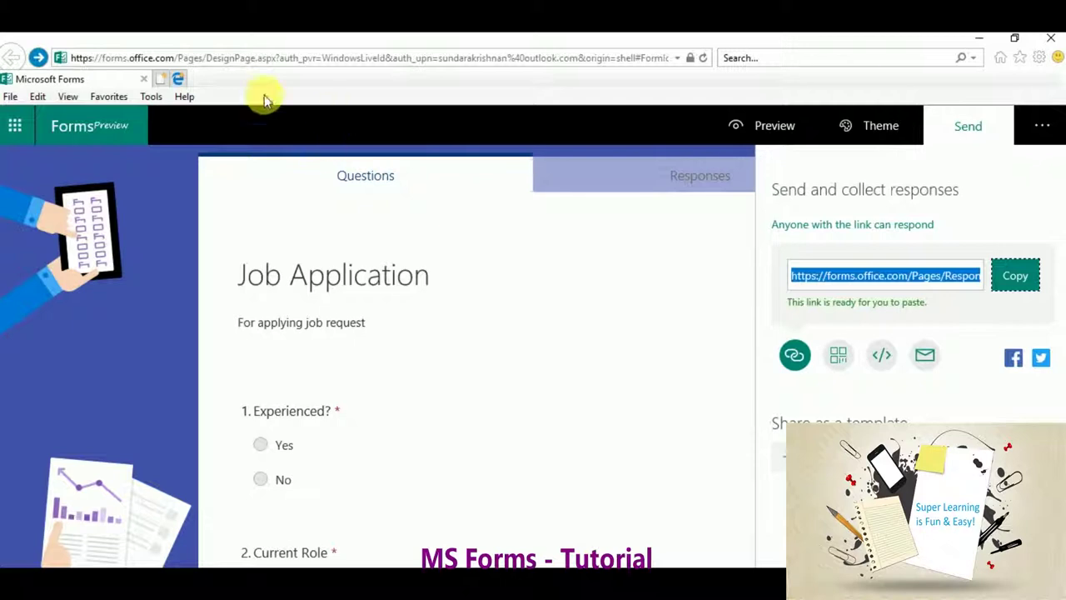
{"action": "left_click", "coordinate": [160, 80]}
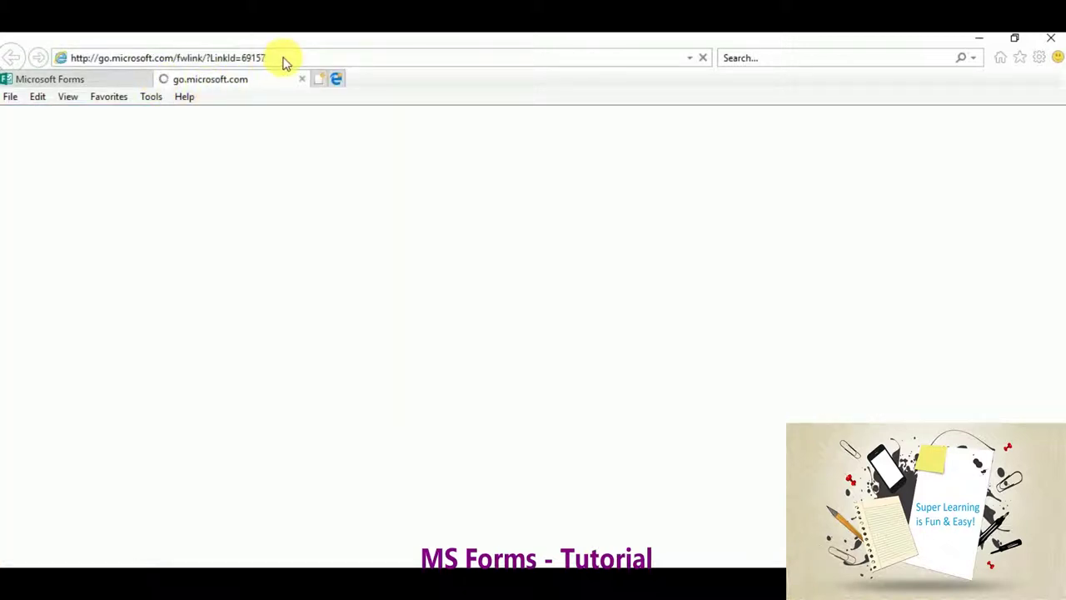
Answer 'Project Manager', choose 19 May 2019 as the applied date, and submit
{"action": "type", "text": "Pro"}
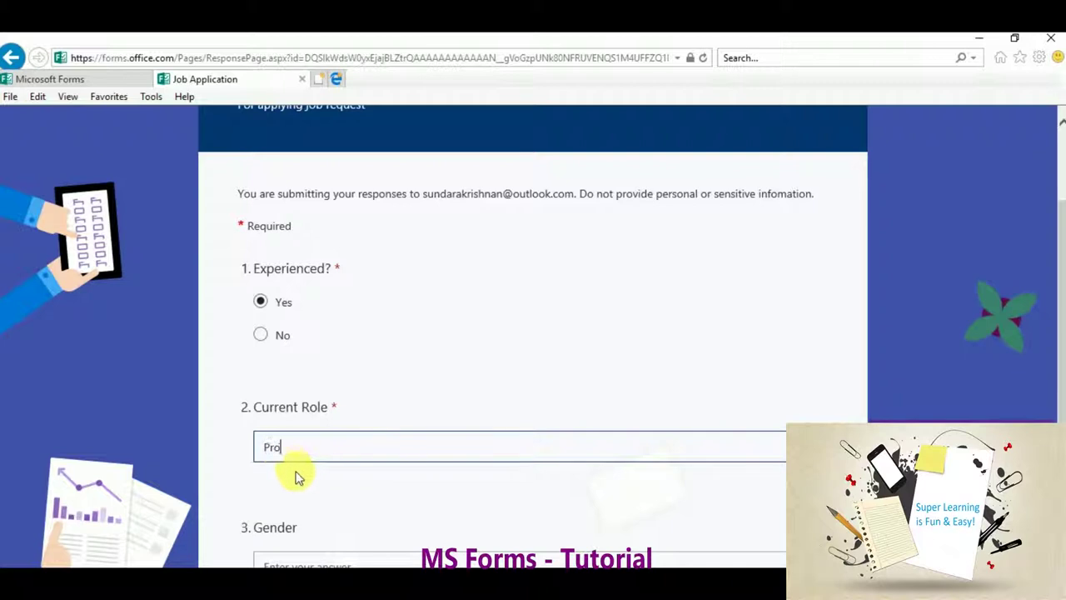
{"action": "type", "text": "ject M"}
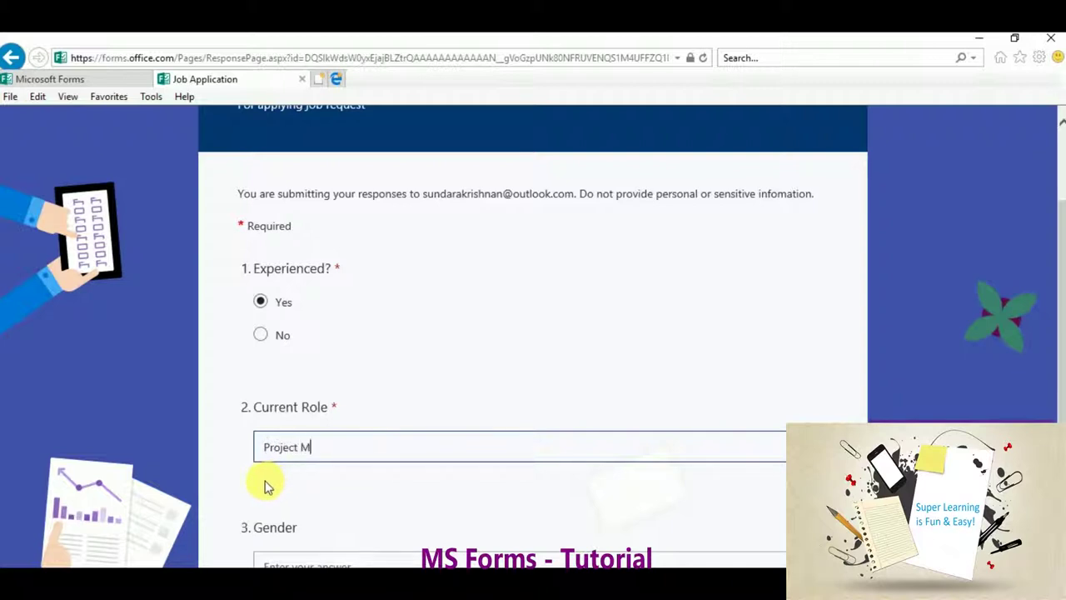
{"action": "type", "text": "anager"}
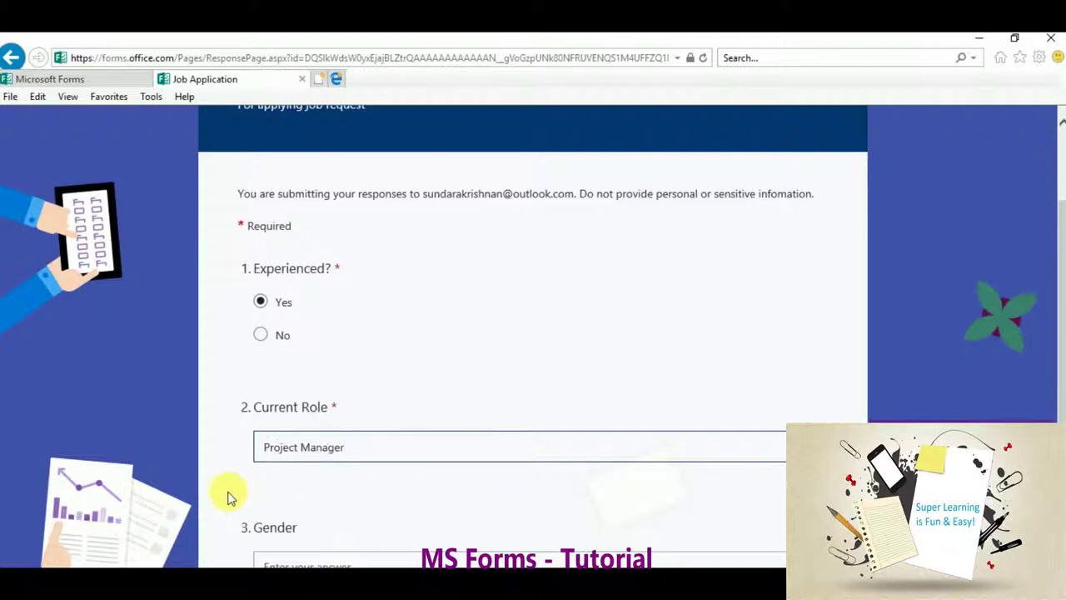
{"action": "scroll", "coordinate": [324, 380], "scroll_direction": "down", "scroll_amount": 3}
{"action": "left_click", "coordinate": [479, 466]}
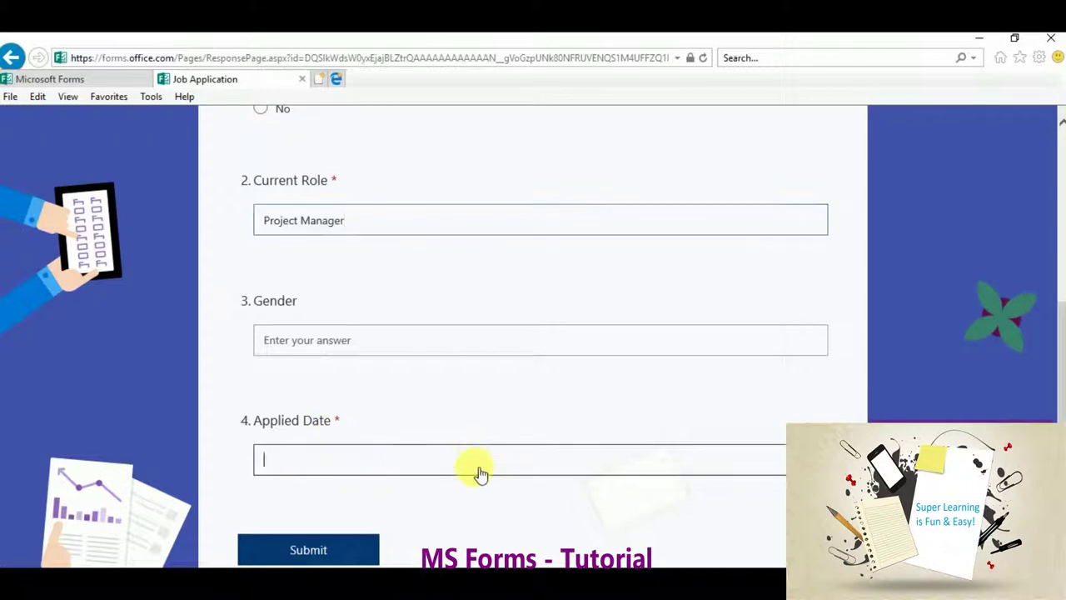
{"action": "scroll", "coordinate": [633, 479], "scroll_direction": "down", "scroll_amount": 2}
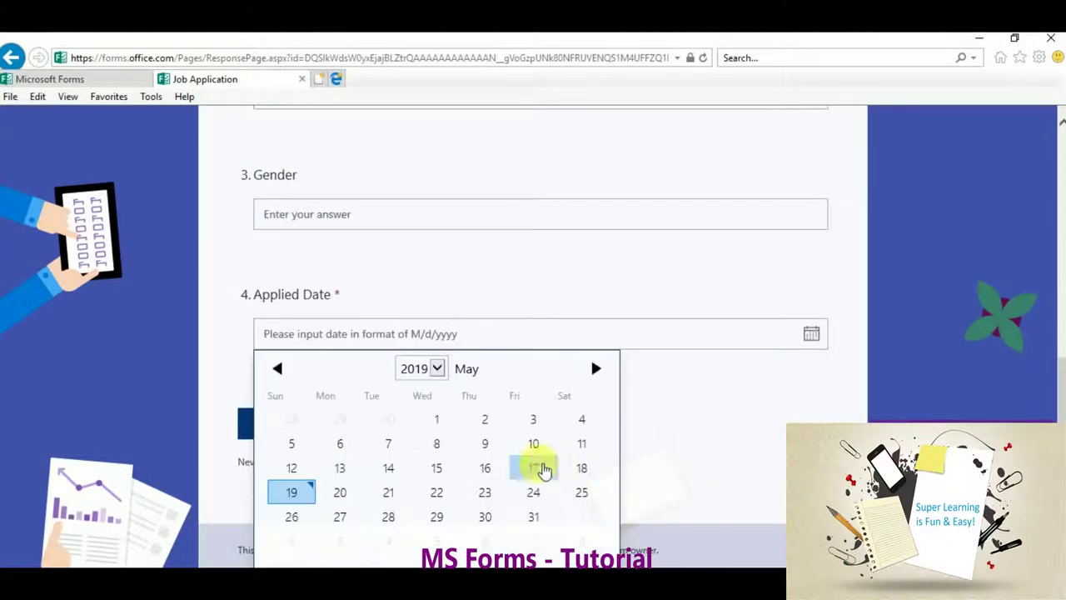
{"action": "left_click", "coordinate": [303, 498]}
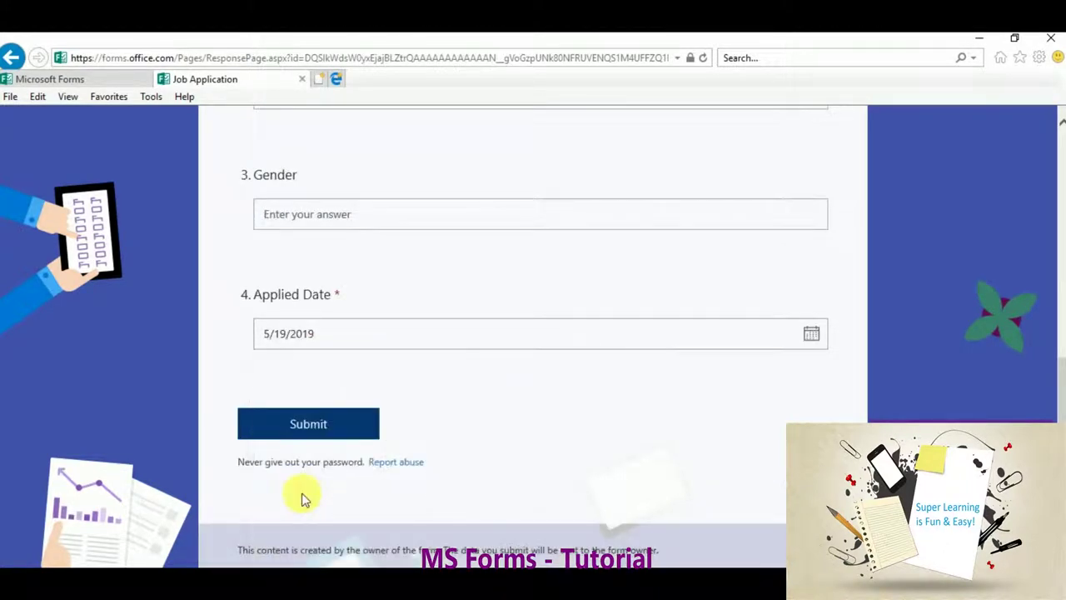
{"action": "left_click", "coordinate": [341, 430]}
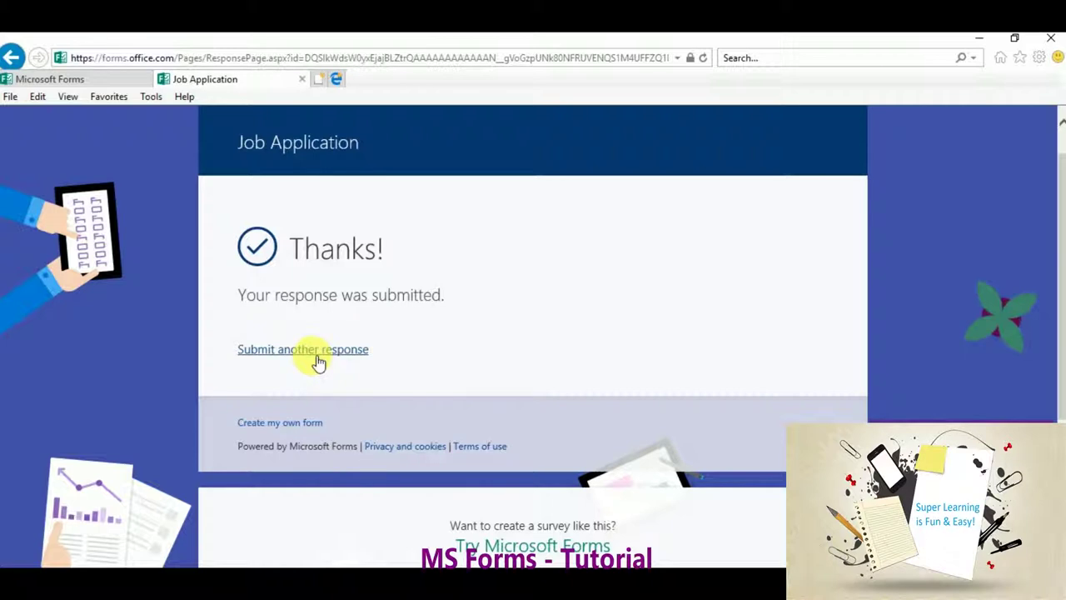
{"action": "left_click", "coordinate": [73, 81]}
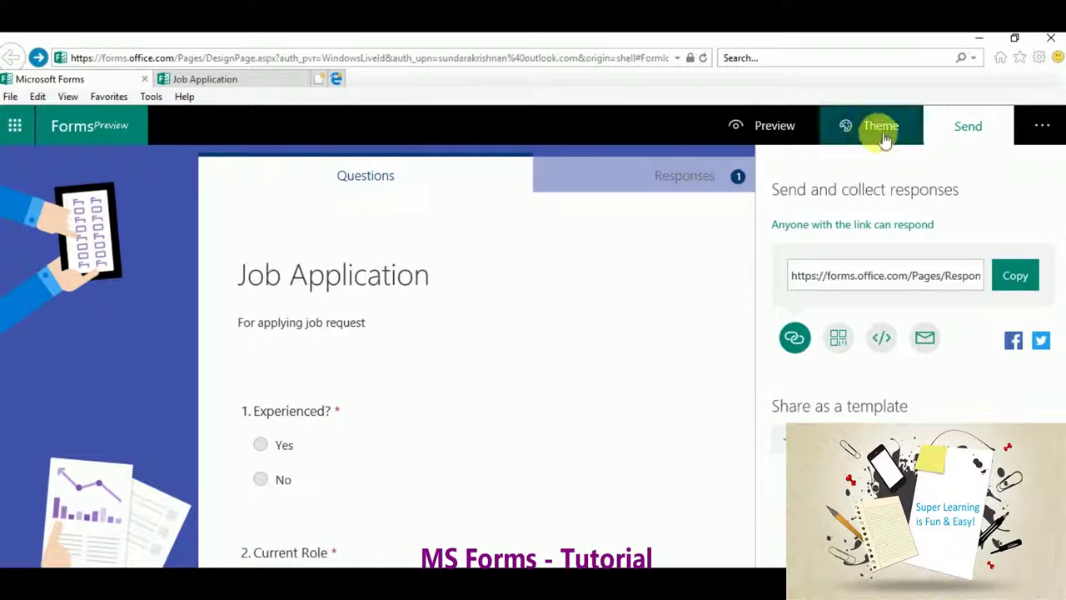
Create a shareable summary link for the Job Application responses
{"action": "left_click", "coordinate": [690, 173]}
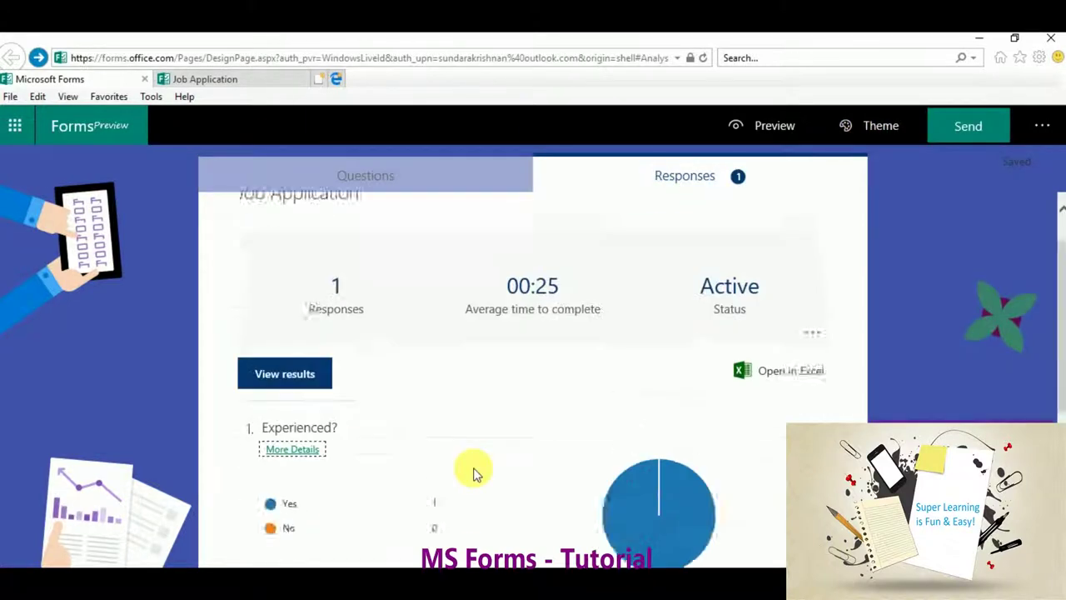
{"action": "left_click", "coordinate": [815, 392]}
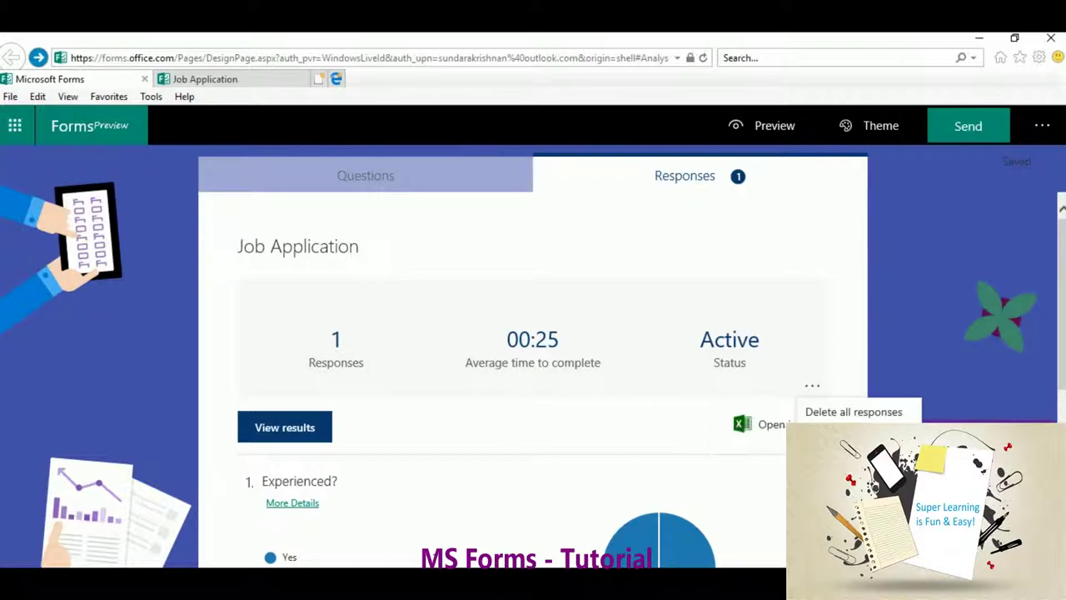
{"action": "left_click", "coordinate": [552, 333]}
Review the Results page showing one Yes answer averaging 25 seconds, then return to Responses
{"action": "scroll", "coordinate": [714, 383], "scroll_direction": "down", "scroll_amount": 3}
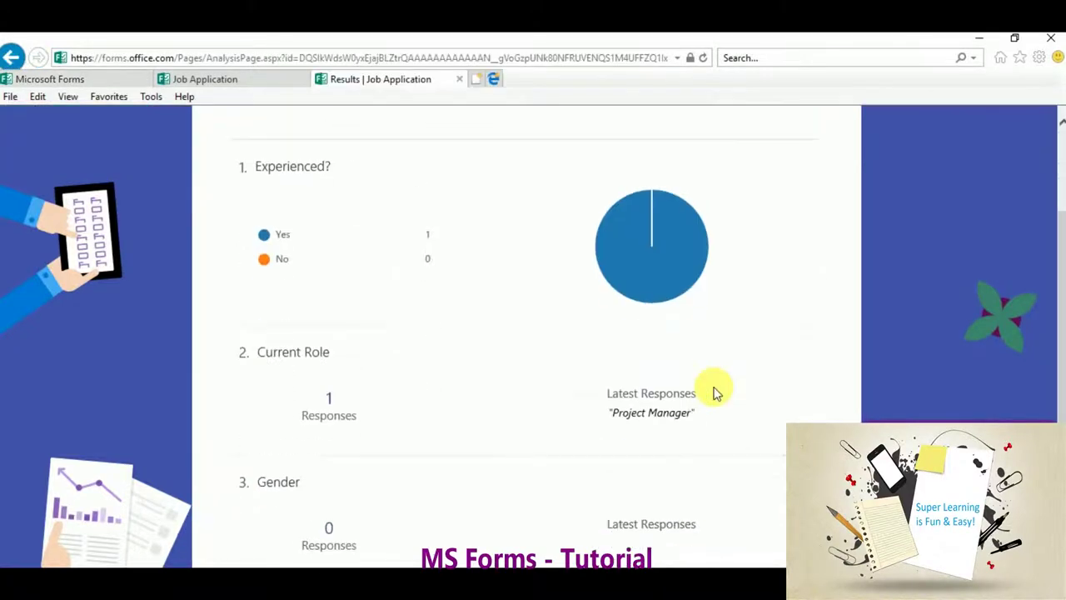
{"action": "scroll", "coordinate": [713, 393], "scroll_direction": "up", "scroll_amount": 2}
{"action": "scroll", "coordinate": [713, 392], "scroll_direction": "down", "scroll_amount": 3}
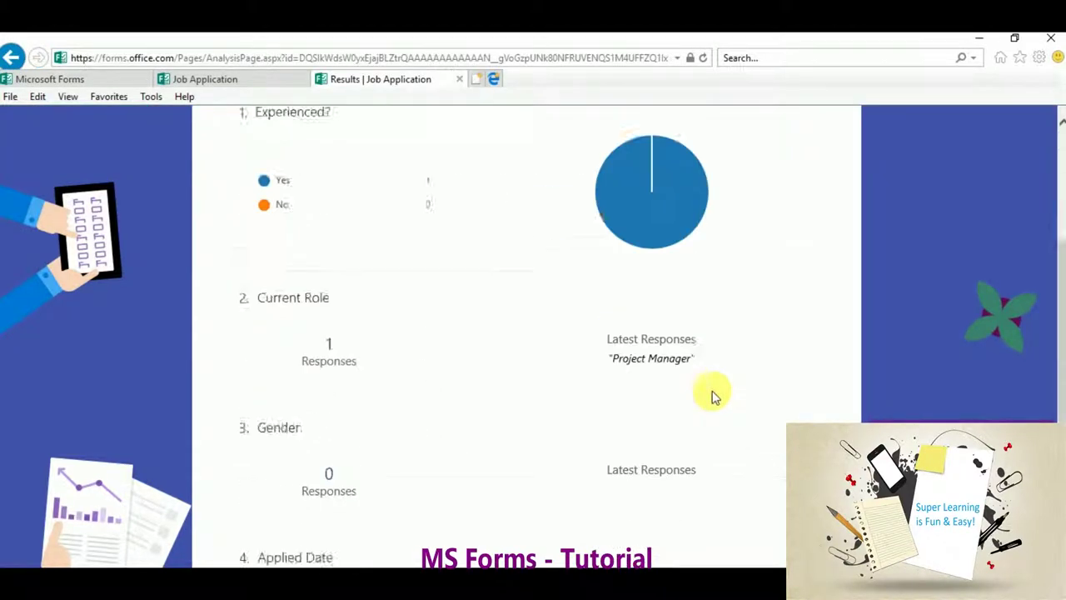
{"action": "scroll", "coordinate": [714, 394], "scroll_direction": "down", "scroll_amount": 2}
{"action": "scroll", "coordinate": [712, 396], "scroll_direction": "up", "scroll_amount": 2}
{"action": "scroll", "coordinate": [712, 391], "scroll_direction": "up", "scroll_amount": 3}
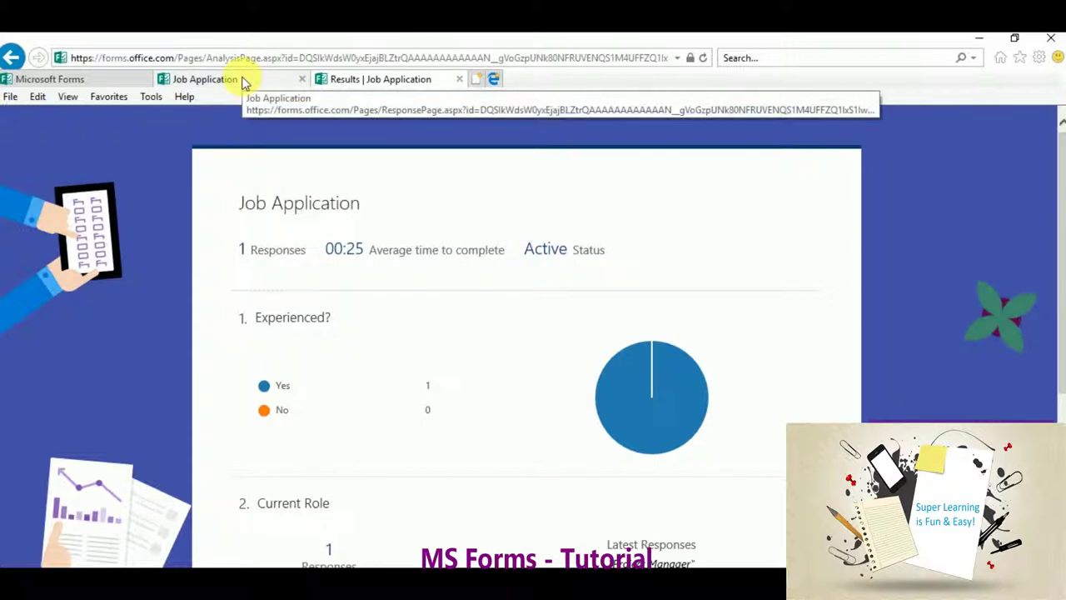
{"action": "left_click", "coordinate": [244, 81]}
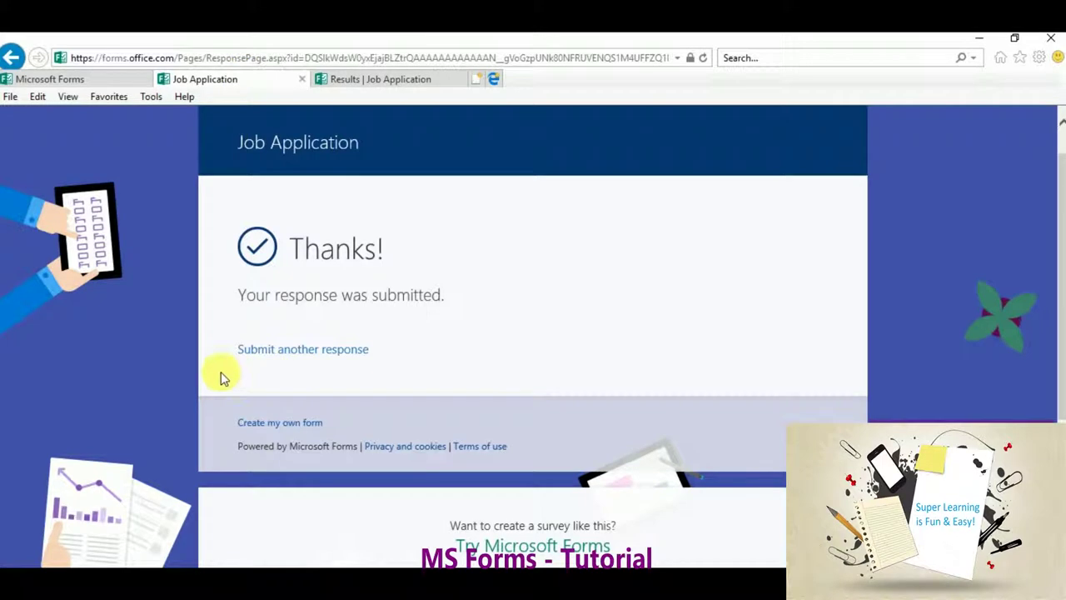
{"action": "left_click", "coordinate": [121, 81]}
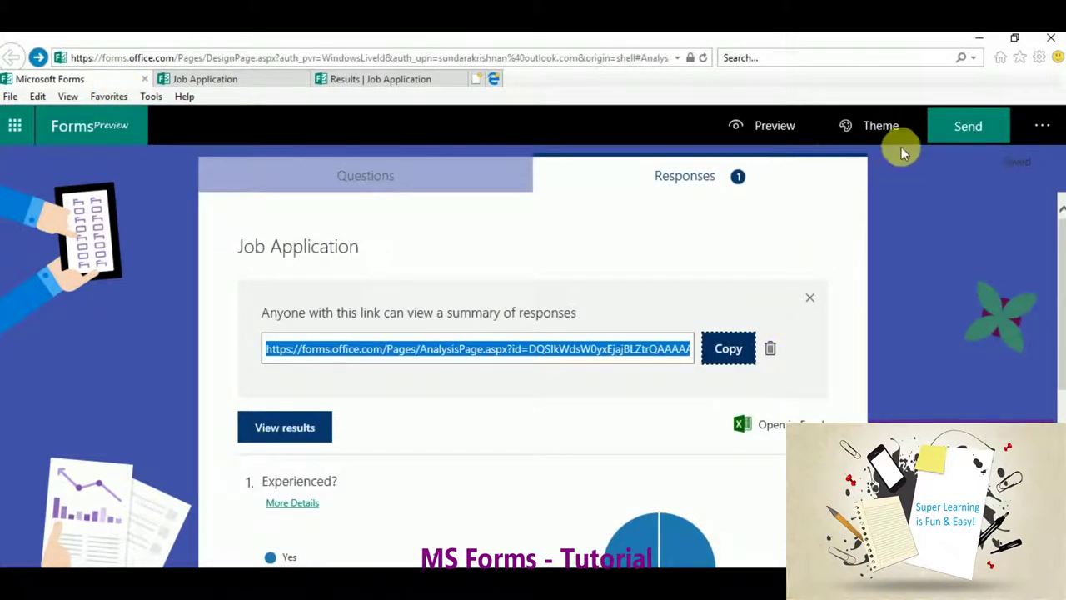
Toggle the form's custom thank-you message and email notification settings on, then back off
{"action": "left_click", "coordinate": [1042, 132]}
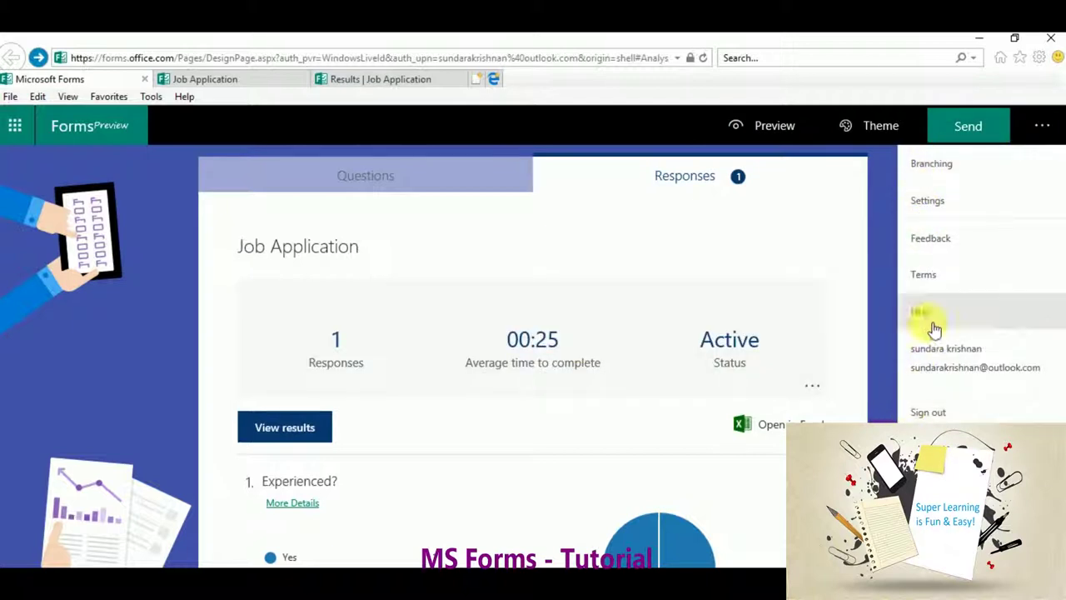
{"action": "left_click", "coordinate": [937, 208]}
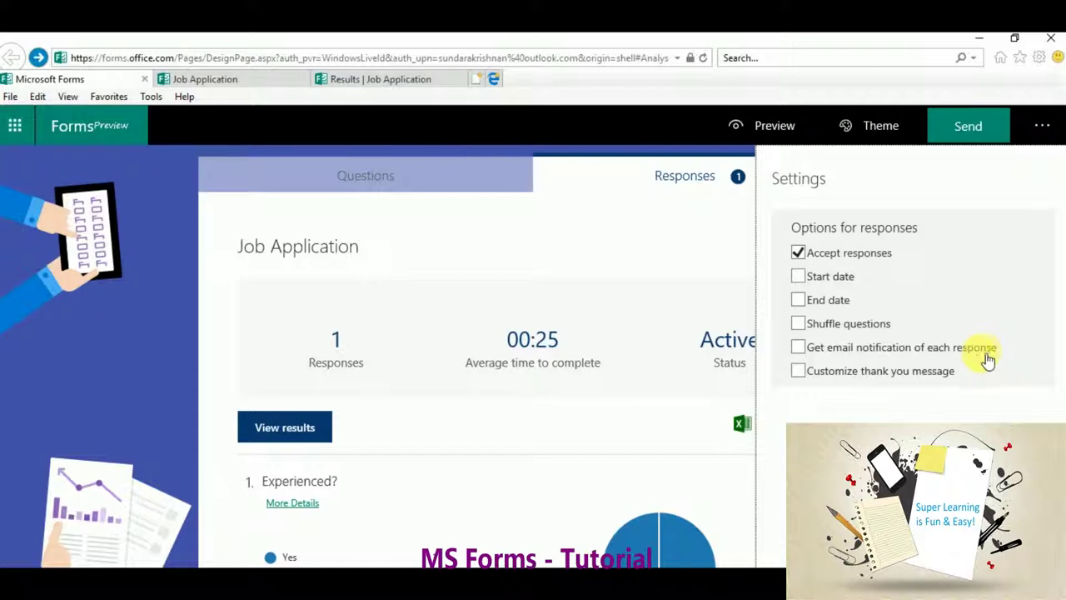
{"action": "left_click", "coordinate": [924, 376]}
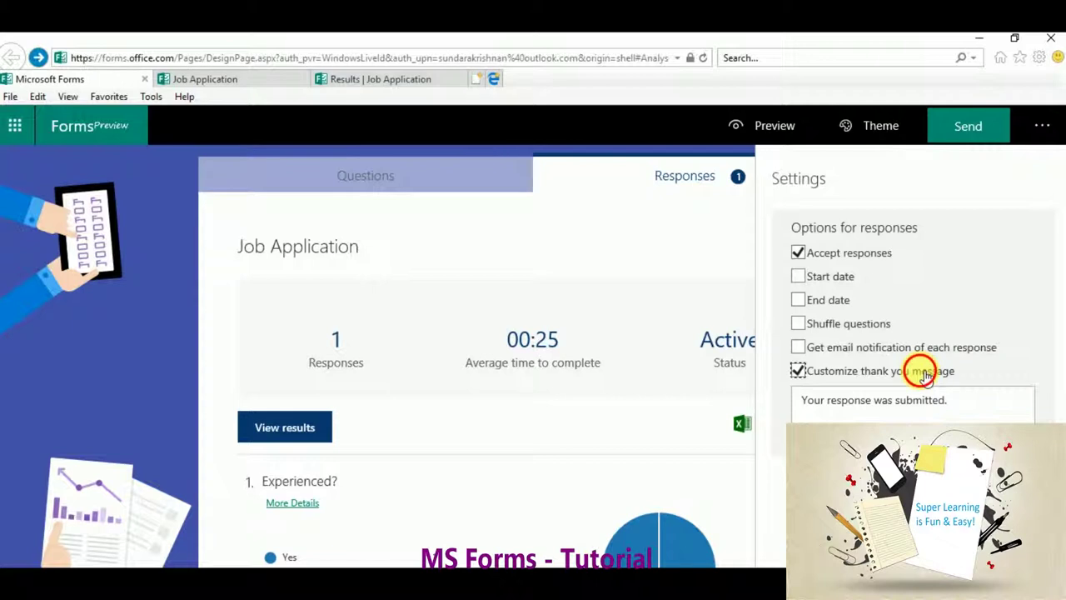
{"action": "left_click", "coordinate": [920, 370]}
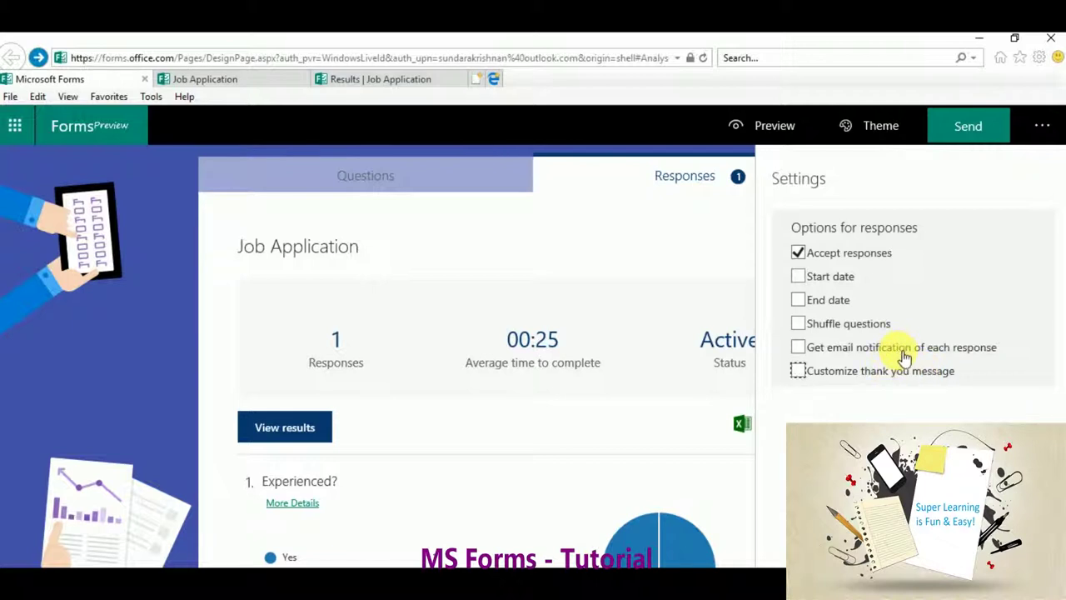
{"action": "left_click", "coordinate": [903, 357]}
{"action": "left_click", "coordinate": [904, 356]}
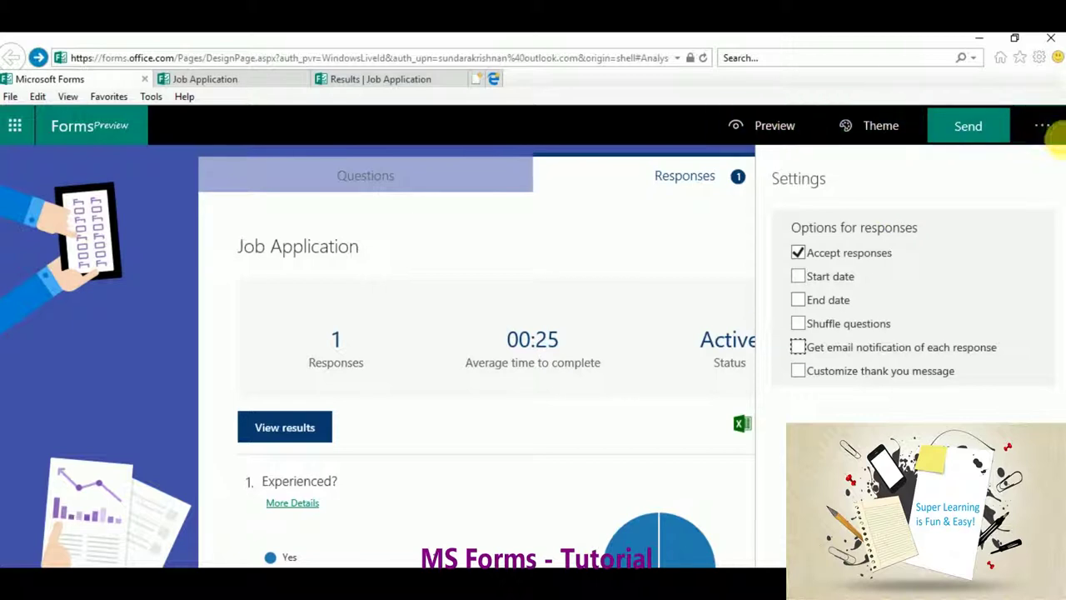
{"action": "left_click", "coordinate": [1047, 133]}
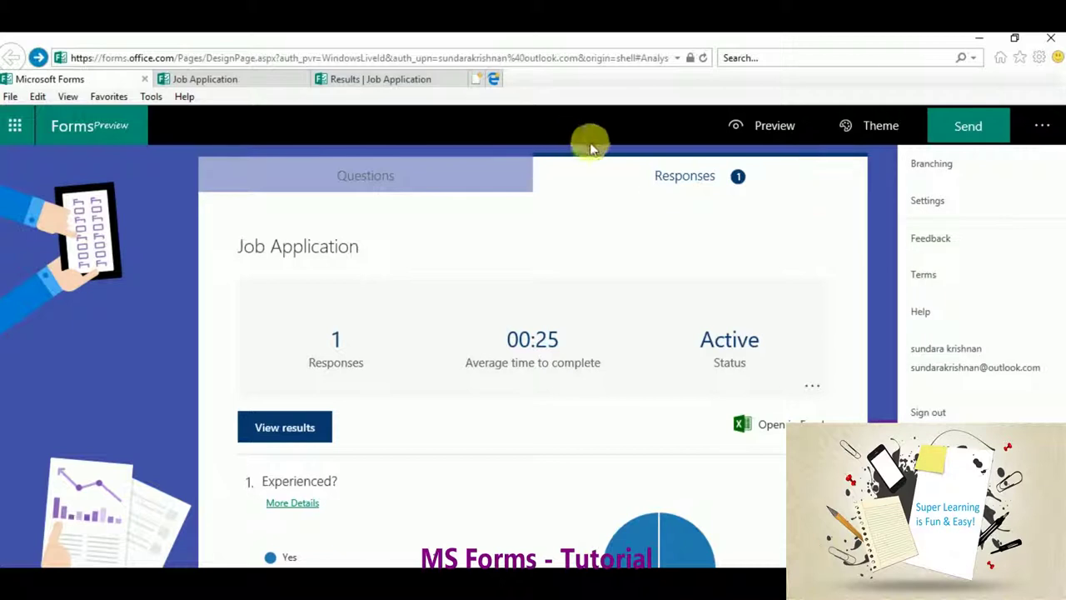
Create a new Untitled quiz with a five-star rating question, then return to My forms
{"action": "left_click", "coordinate": [100, 130]}
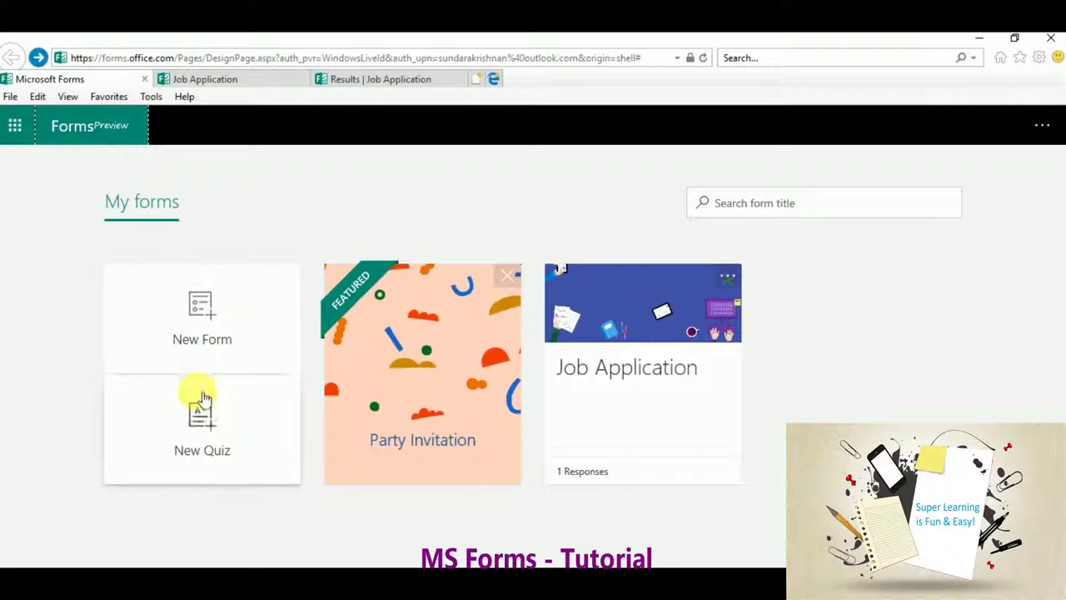
{"action": "left_click", "coordinate": [200, 414]}
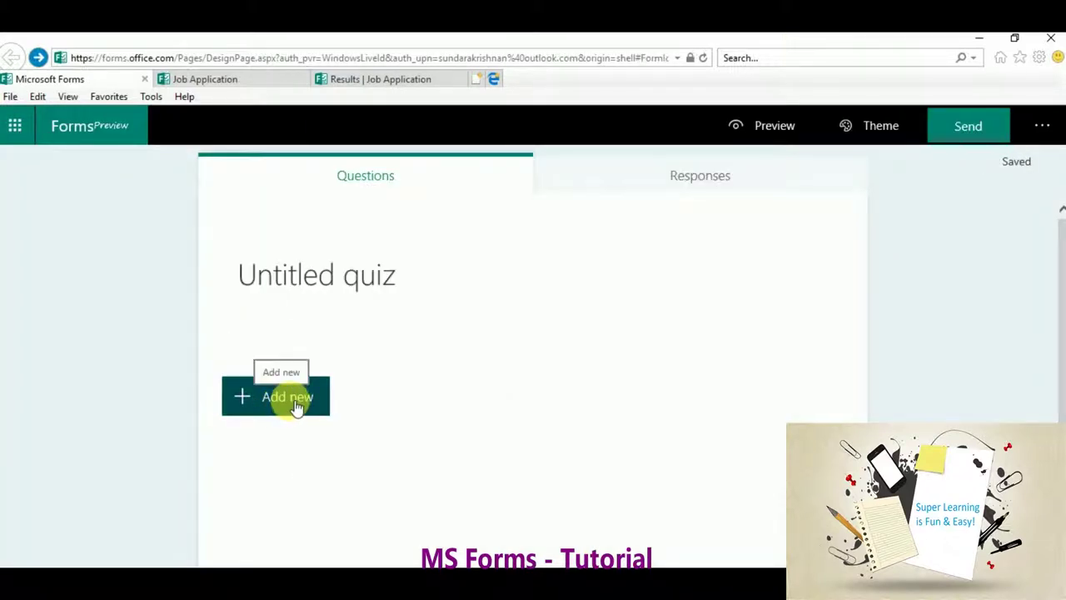
{"action": "left_click", "coordinate": [291, 408]}
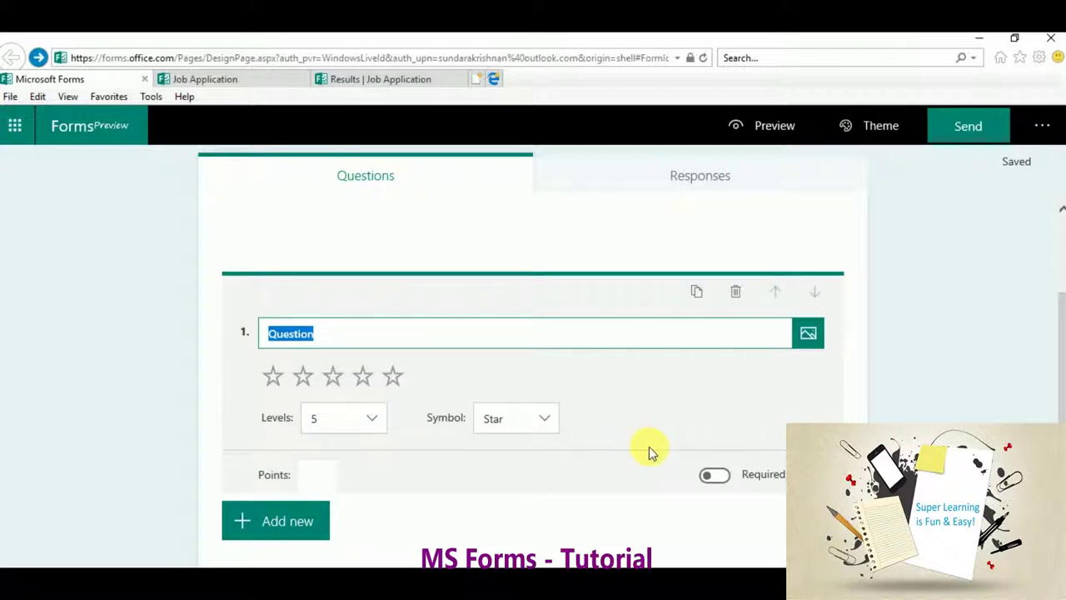
{"action": "scroll", "coordinate": [649, 450], "scroll_direction": "up", "scroll_amount": 1}
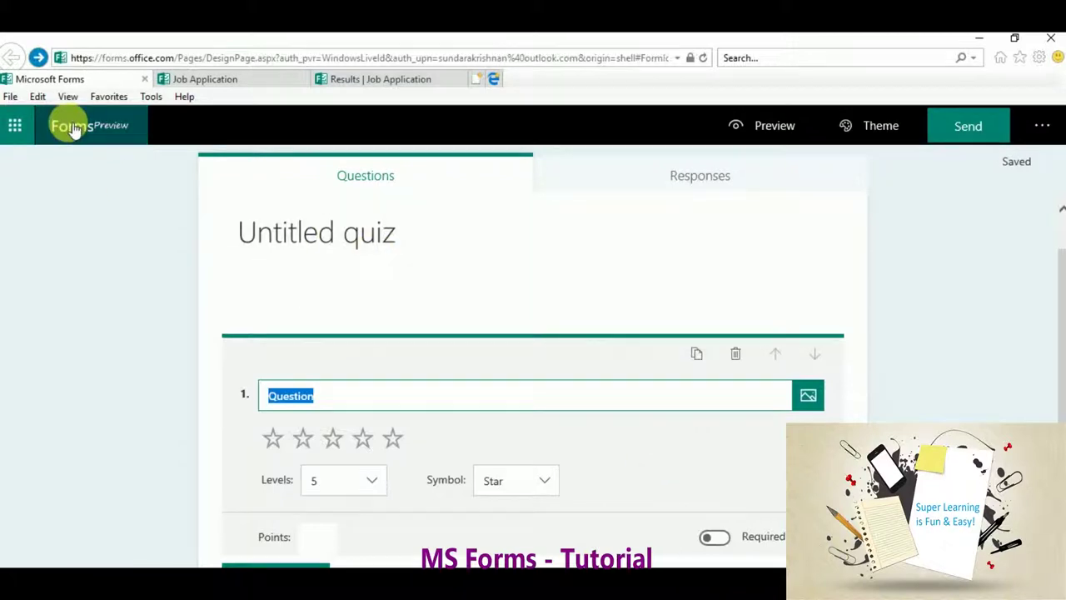
{"action": "left_click", "coordinate": [73, 129]}
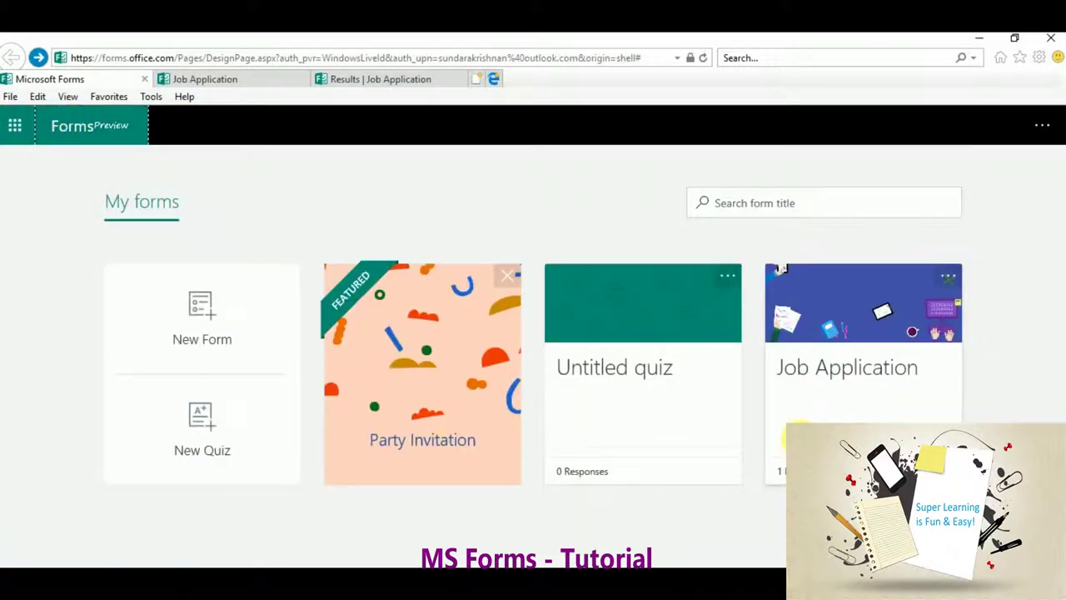